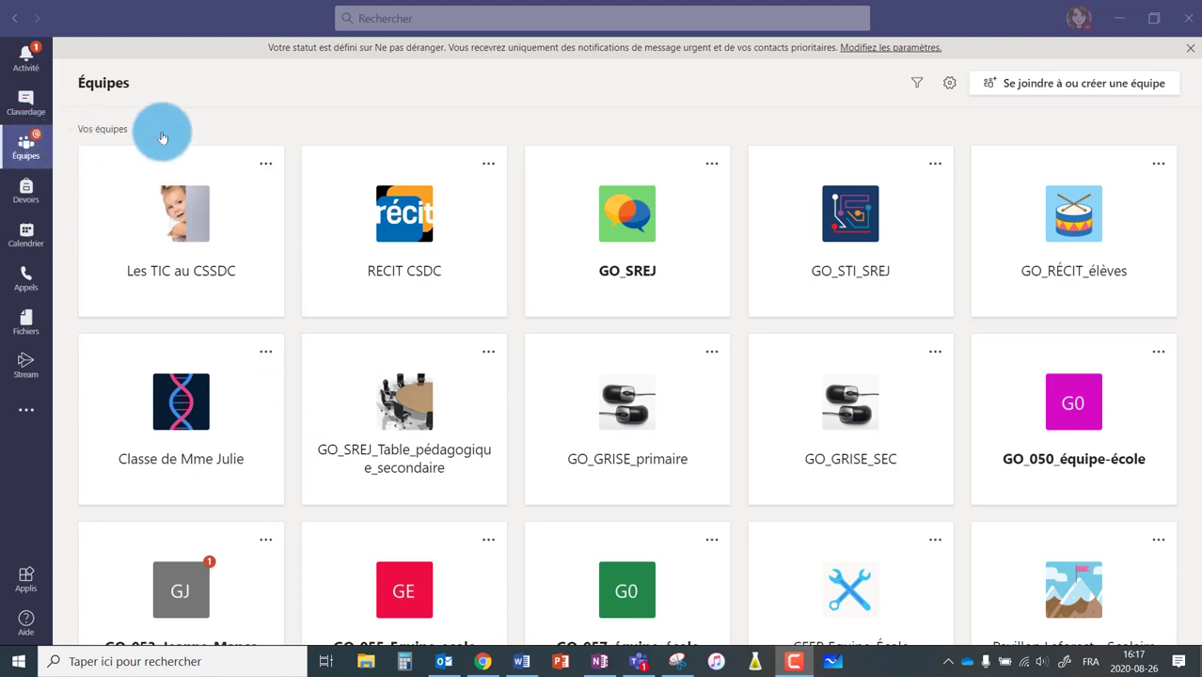
Start a new assignment (Affectation) in the GO_RÉCIT_élèves team's Devoirs section
left_click(1048, 230)
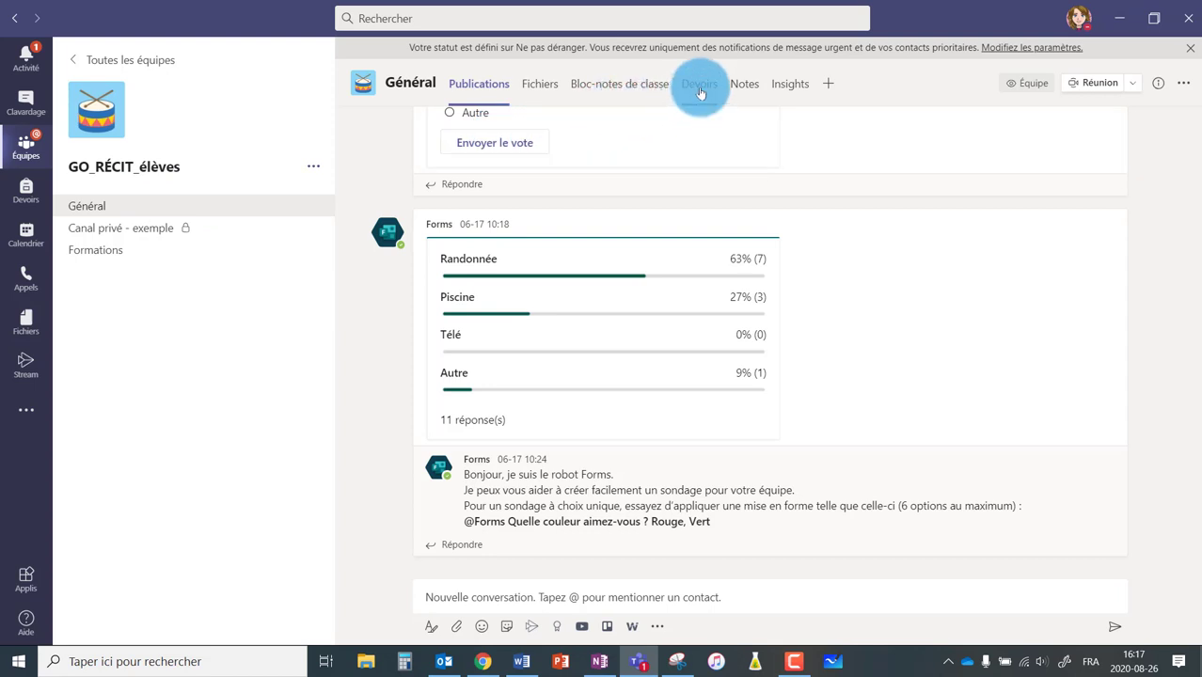
left_click(699, 90)
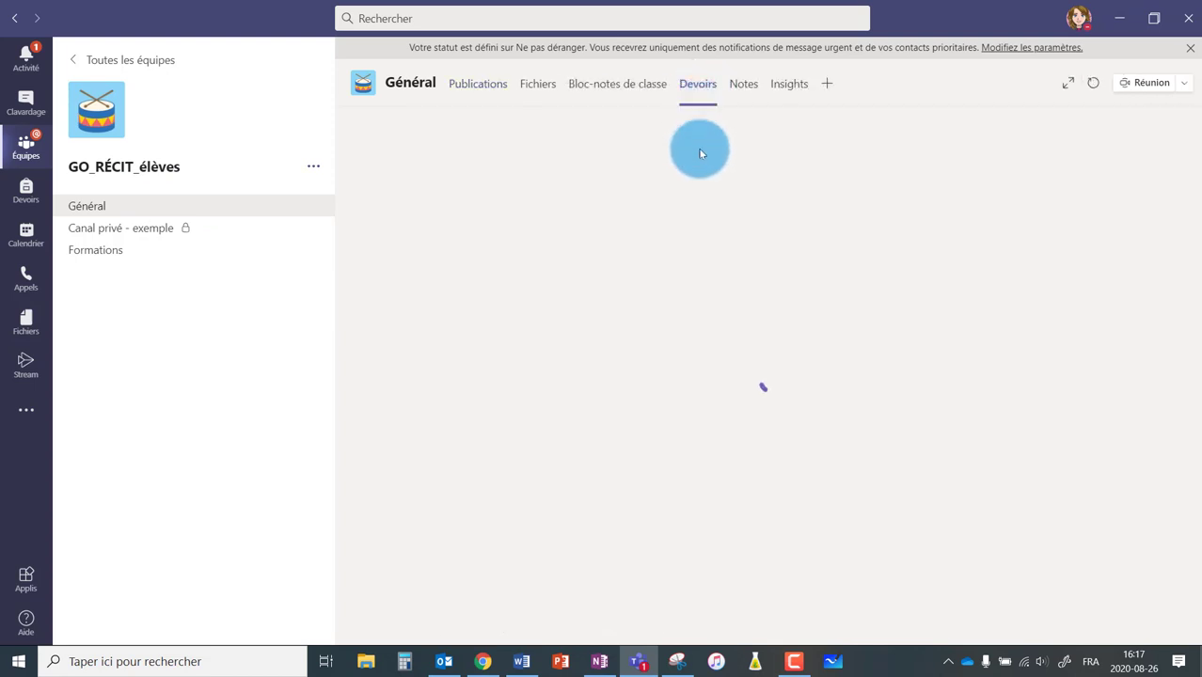
left_click(397, 475)
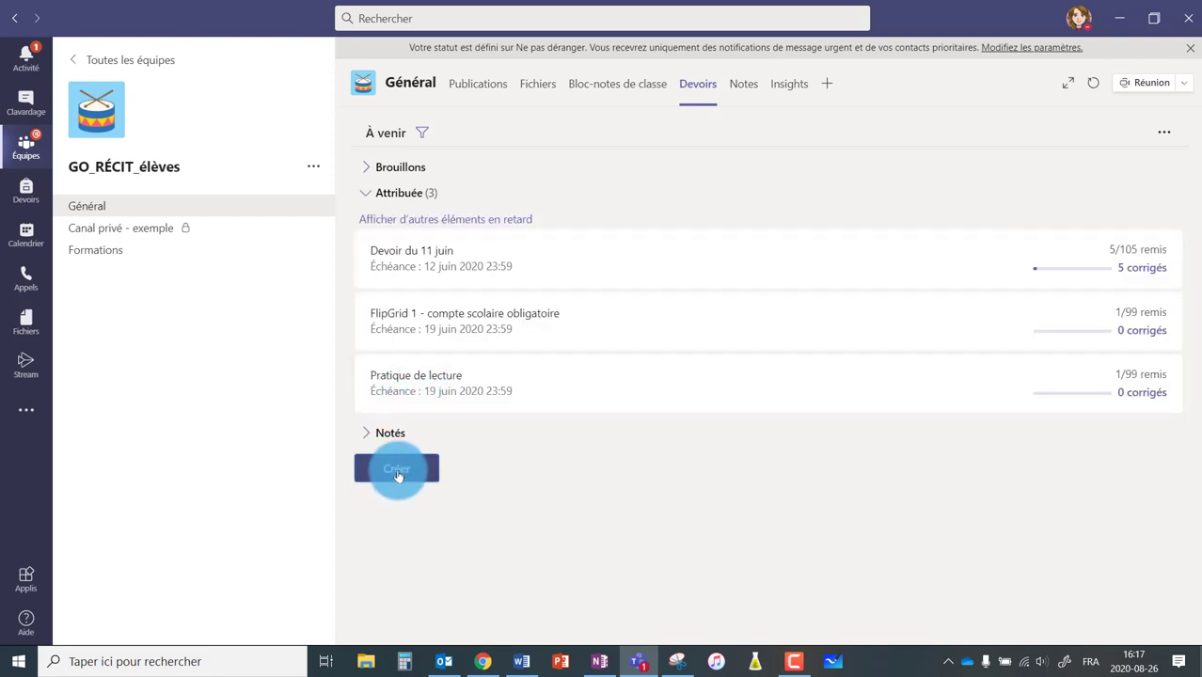
left_click(419, 389)
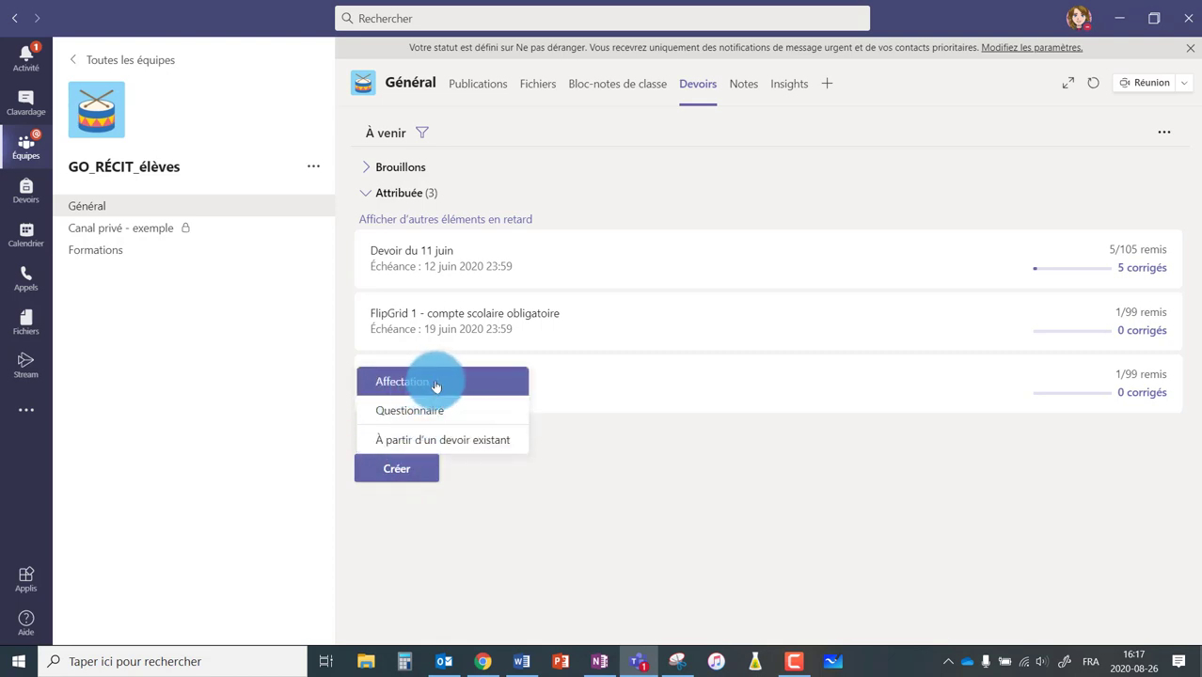
left_click(435, 385)
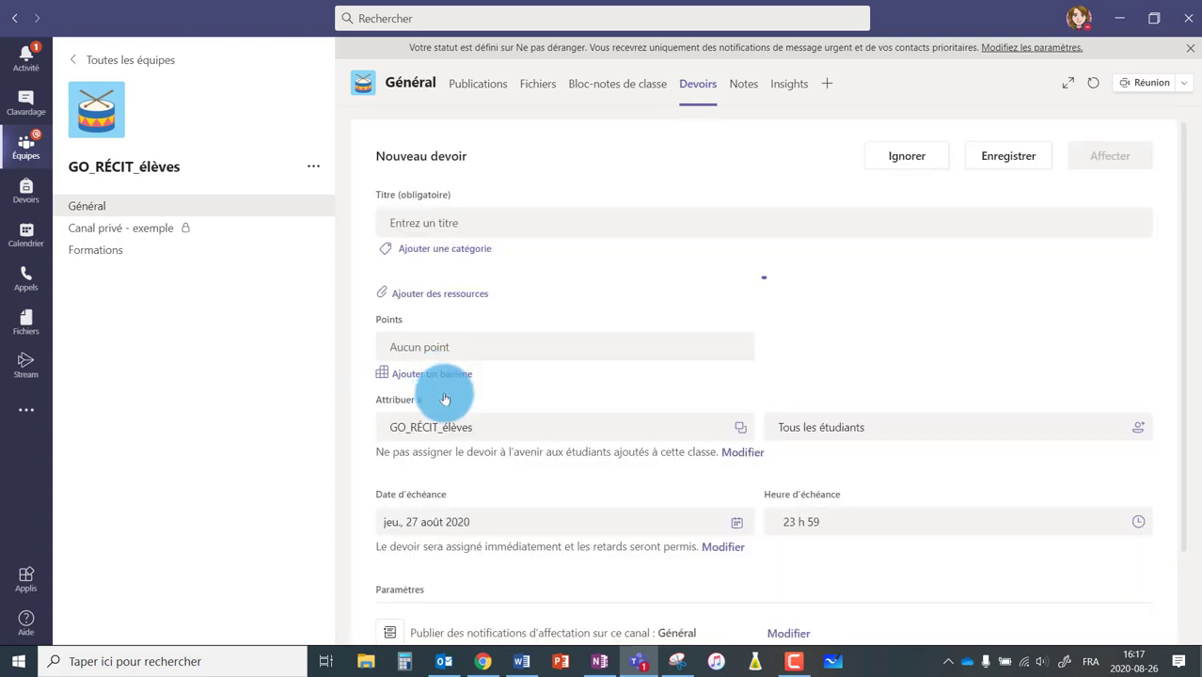
Title the assignment "Devoir du 7 septembre" and enter the instructions "Envoyer photo page 5"
left_click(445, 221)
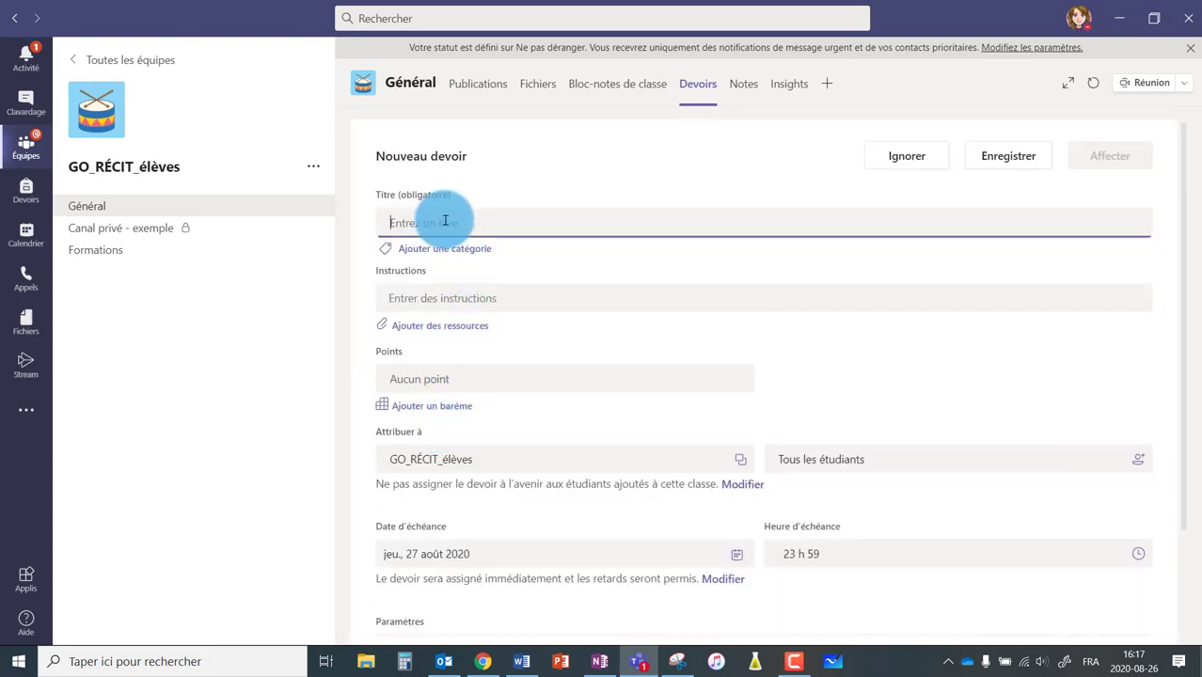
type("Devoir")
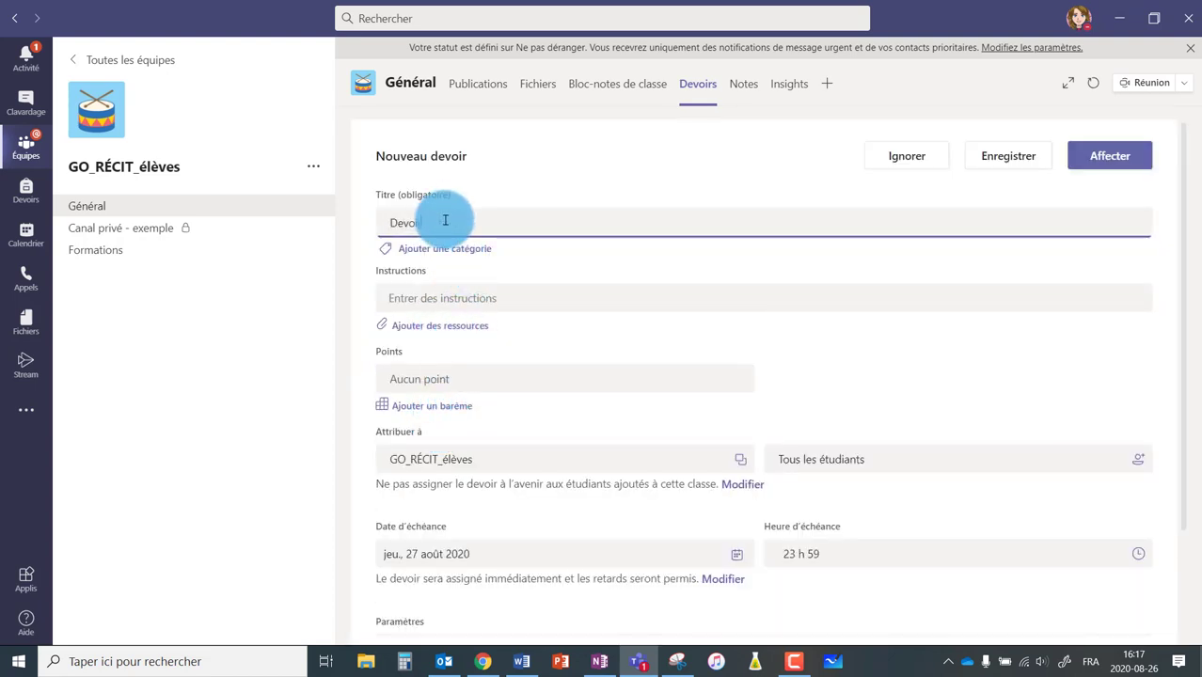
type(" du 1 septembre")
left_click(442, 299)
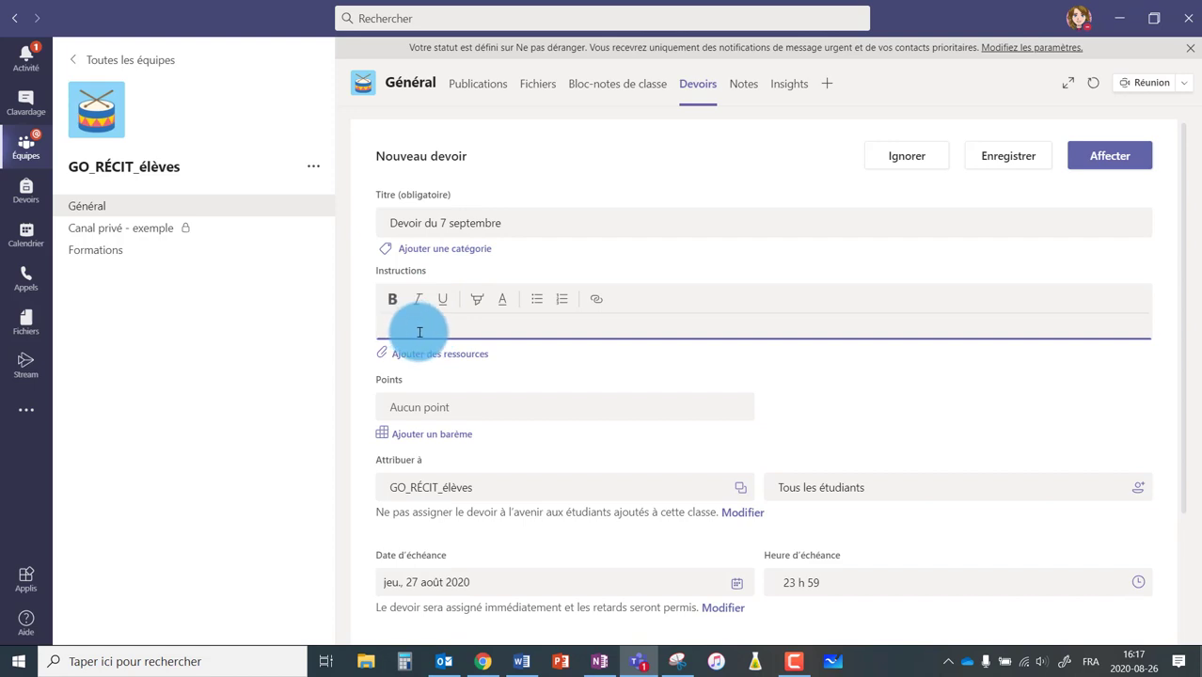
type("En")
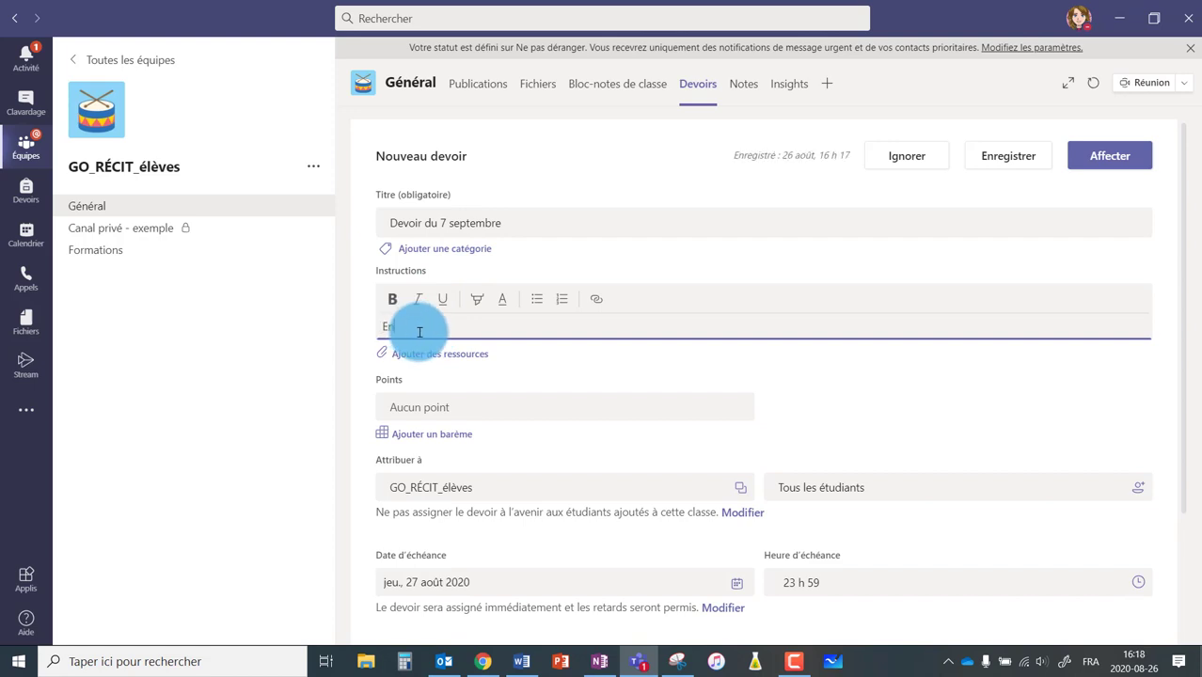
type("voyer photo page 5")
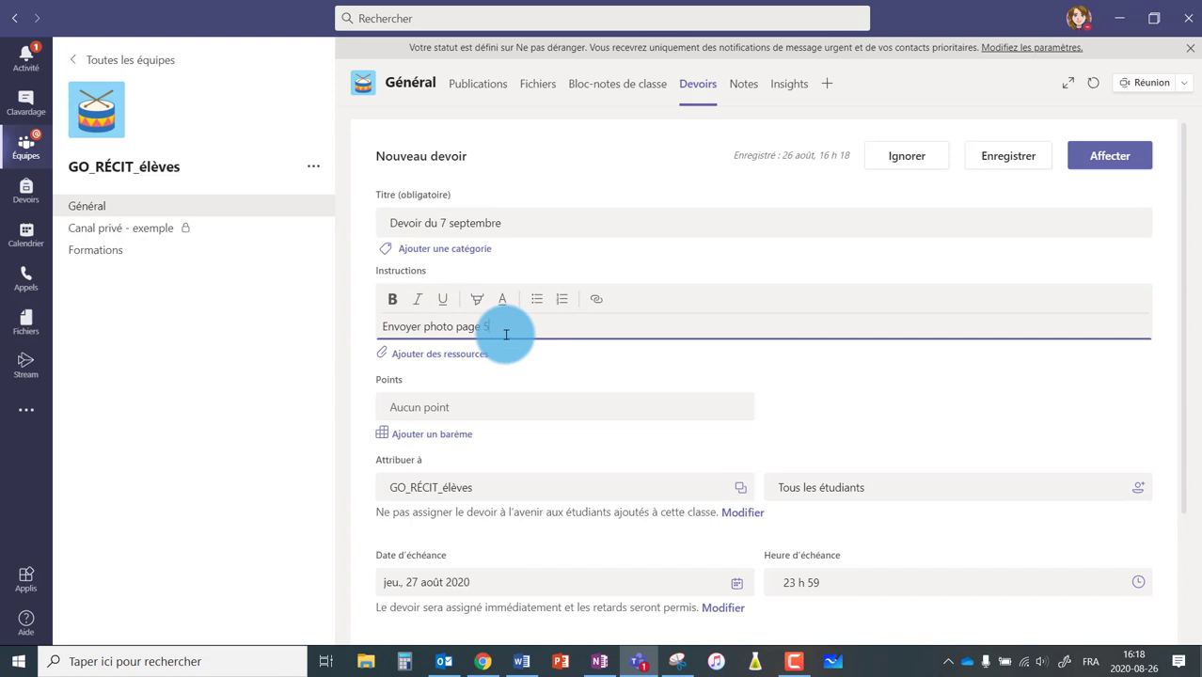
Set the assignment's points to 10 and check the list of classes it can be assigned to
left_click(421, 407)
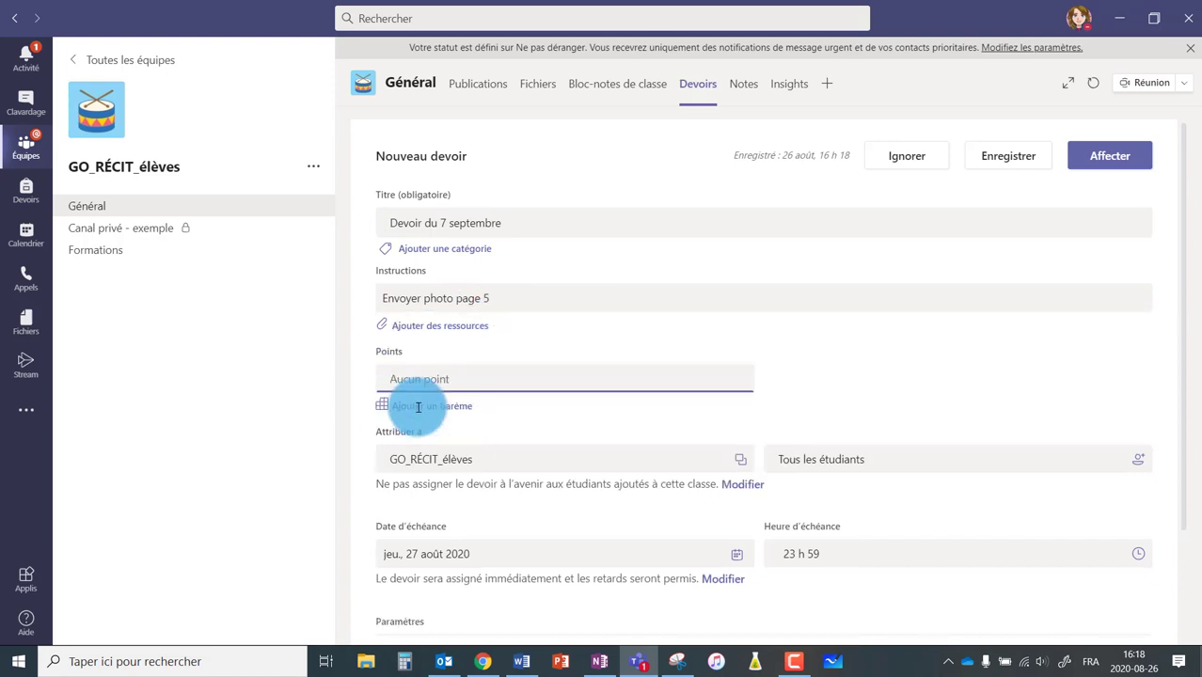
type("10")
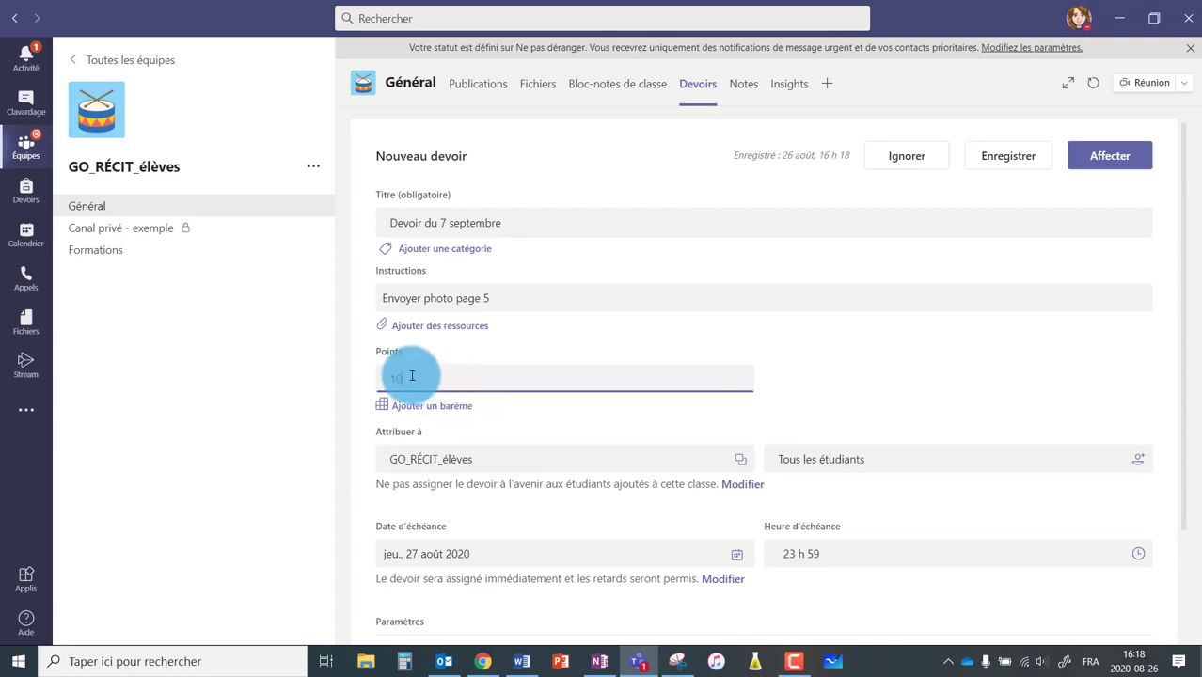
left_click(459, 464)
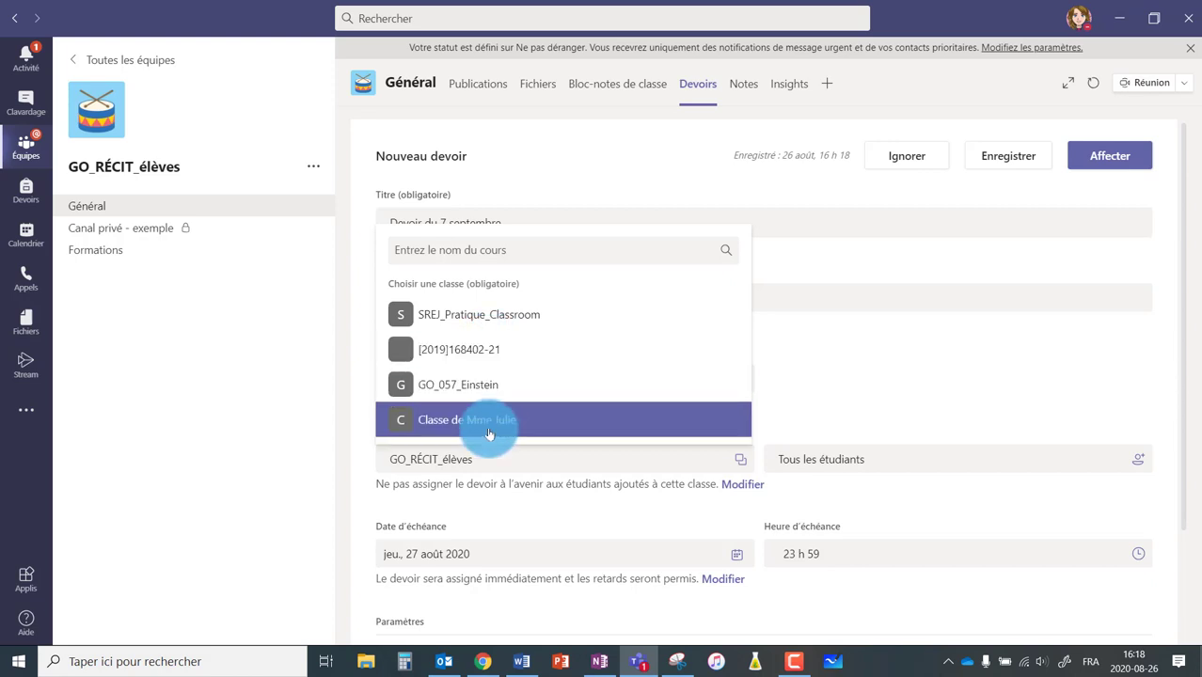
left_click(822, 403)
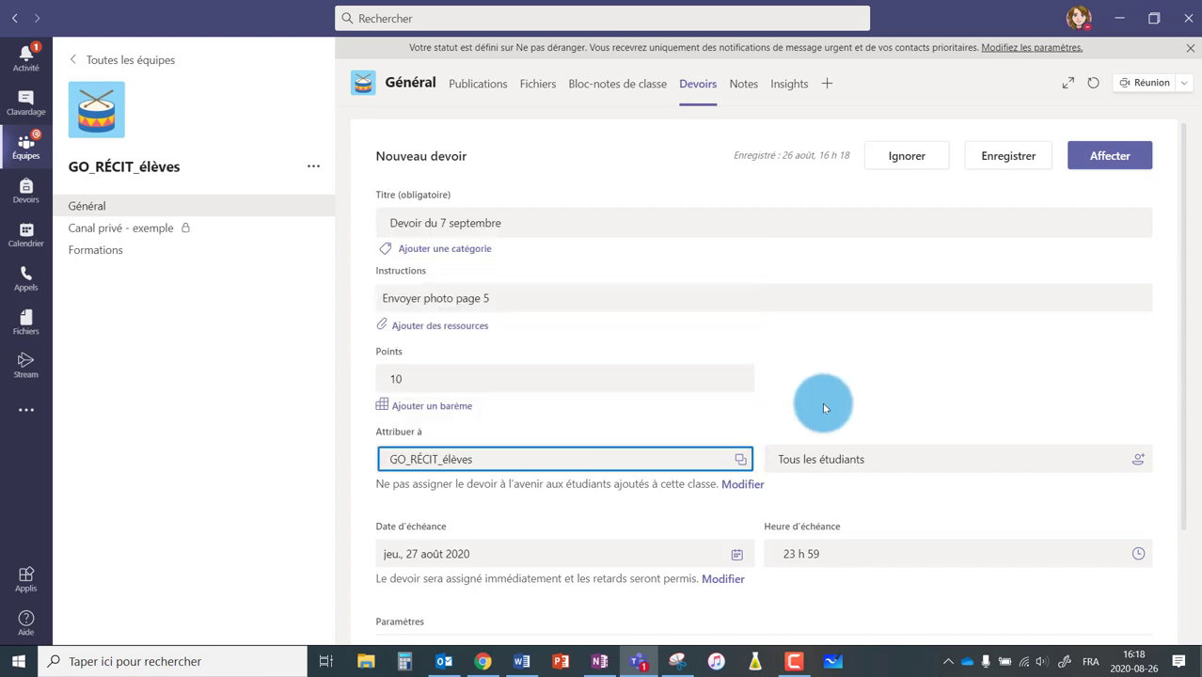
Assign the homework to only two students of the class, searching for each by name
left_click(831, 461)
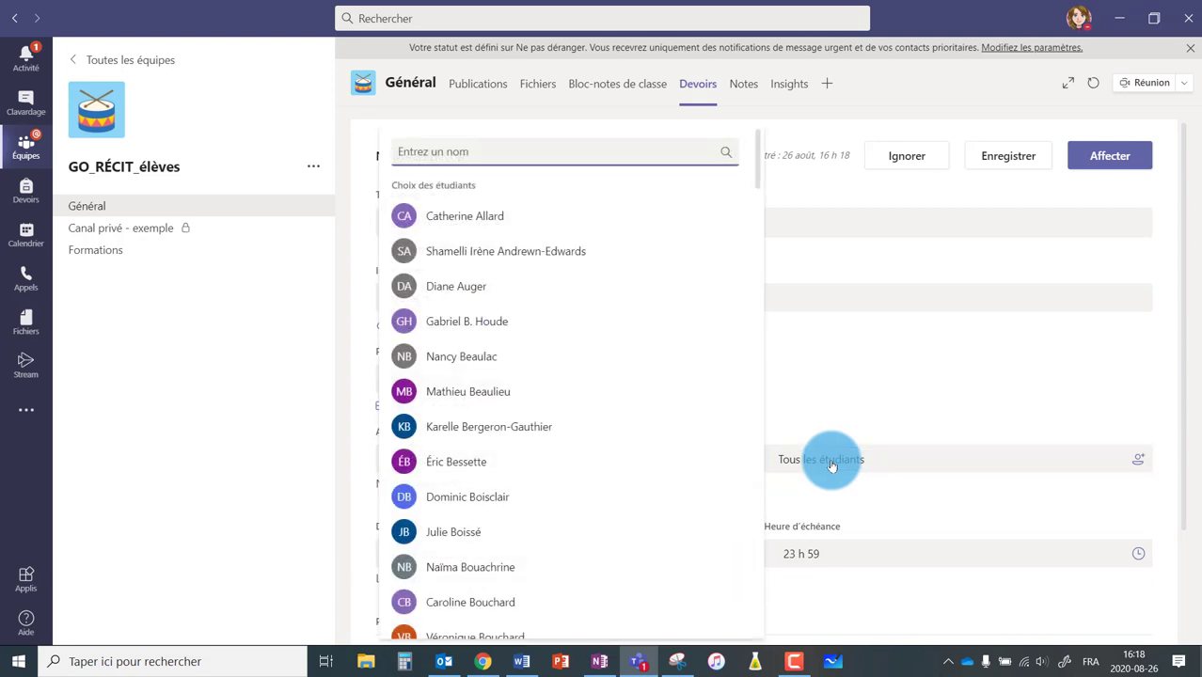
type("robi")
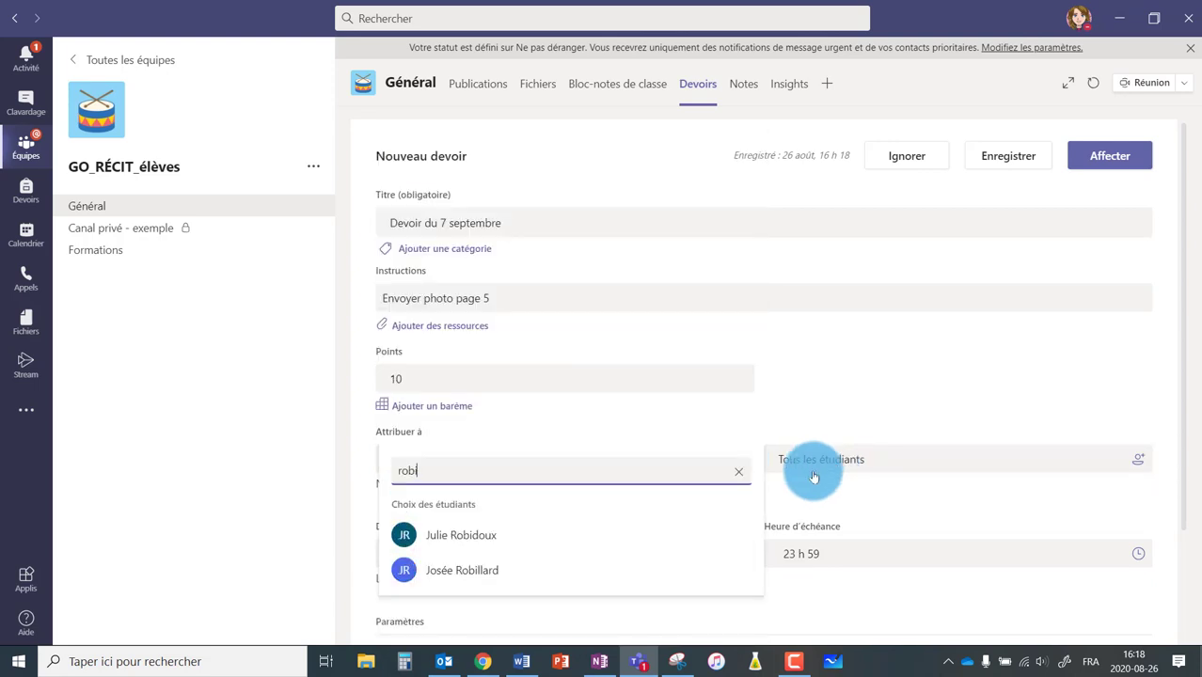
left_click(477, 536)
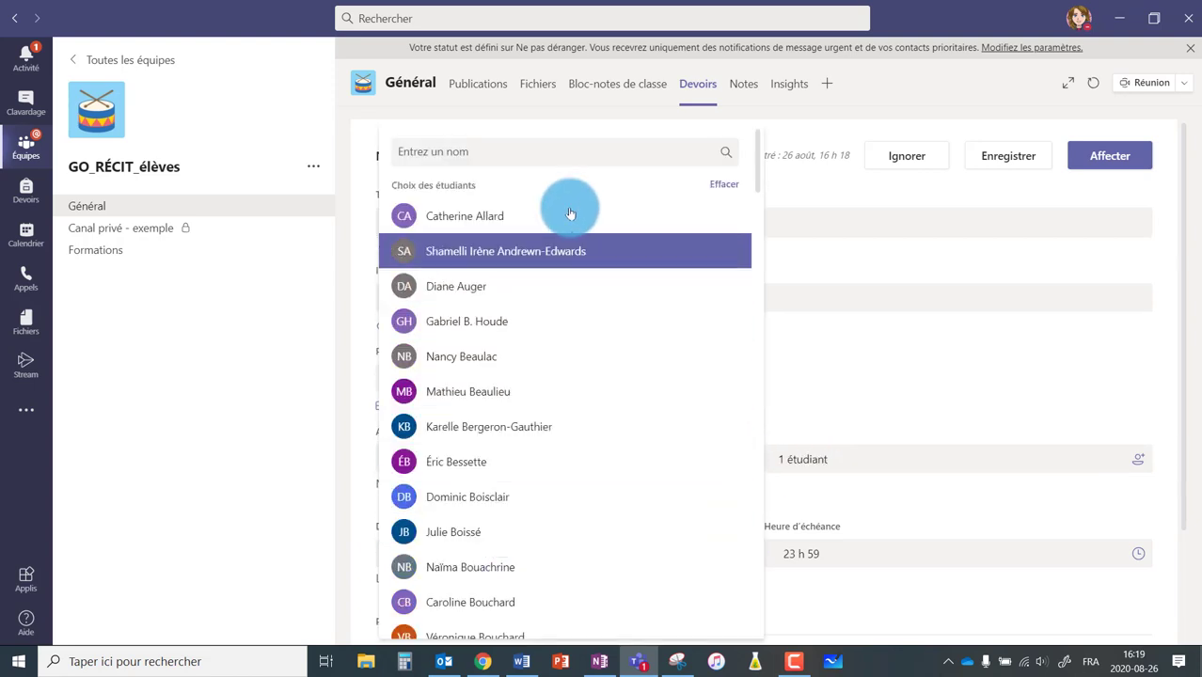
left_click(448, 153)
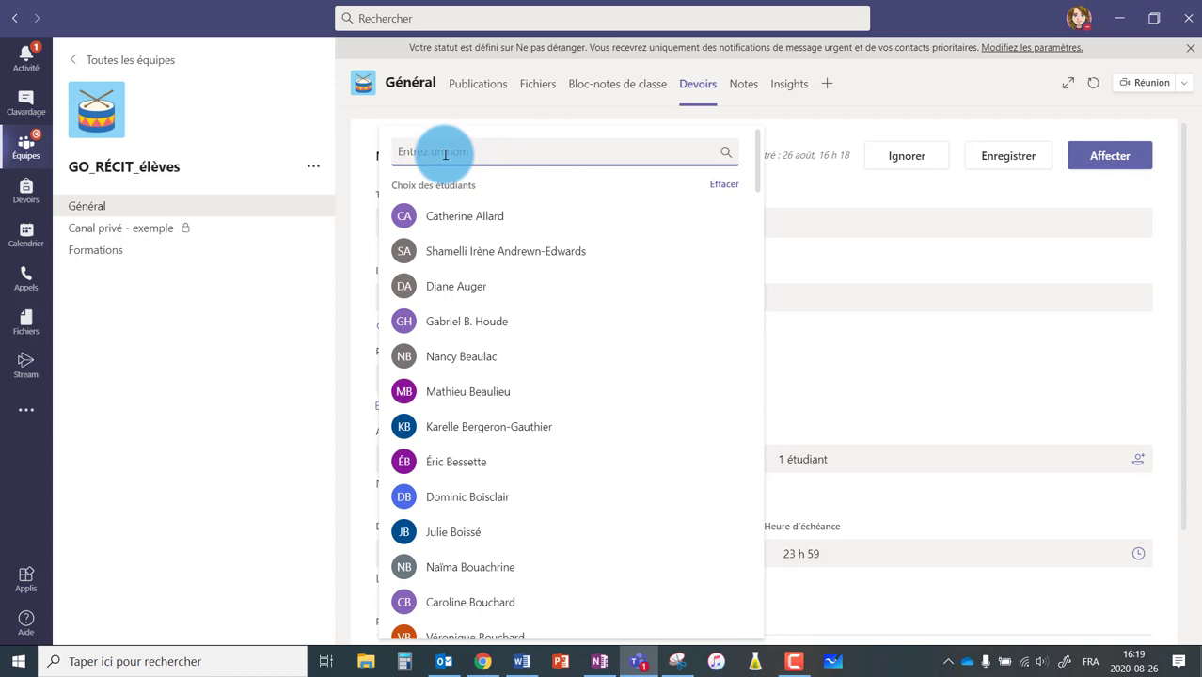
type("st")
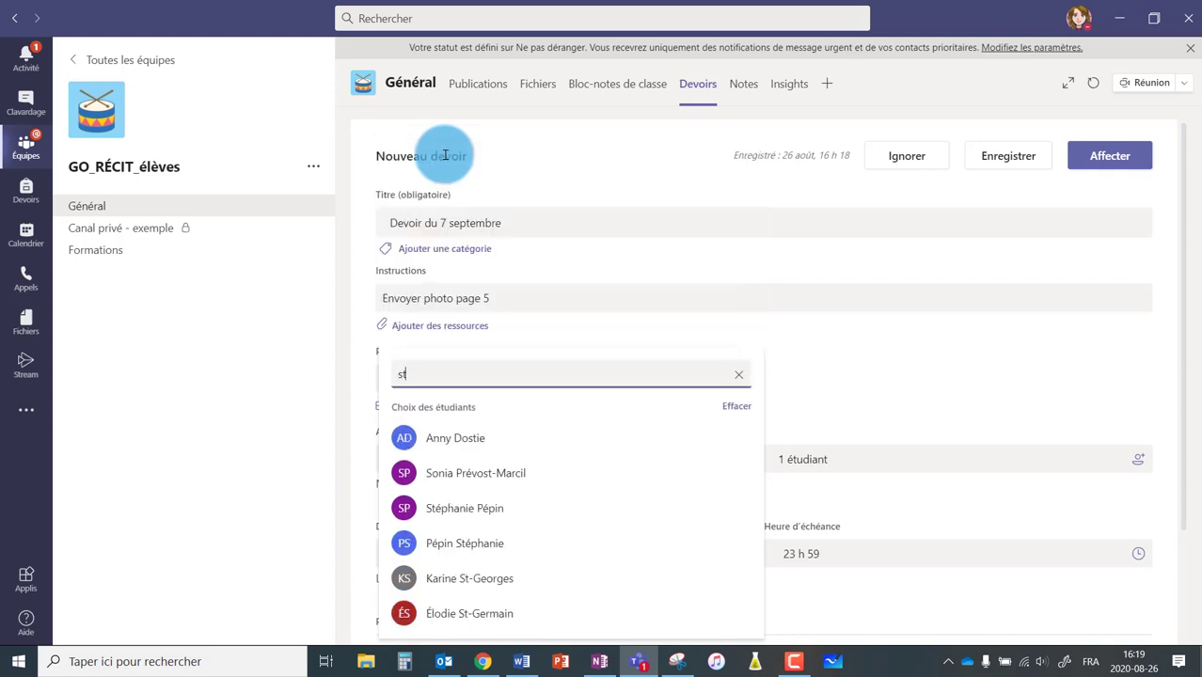
left_click(475, 576)
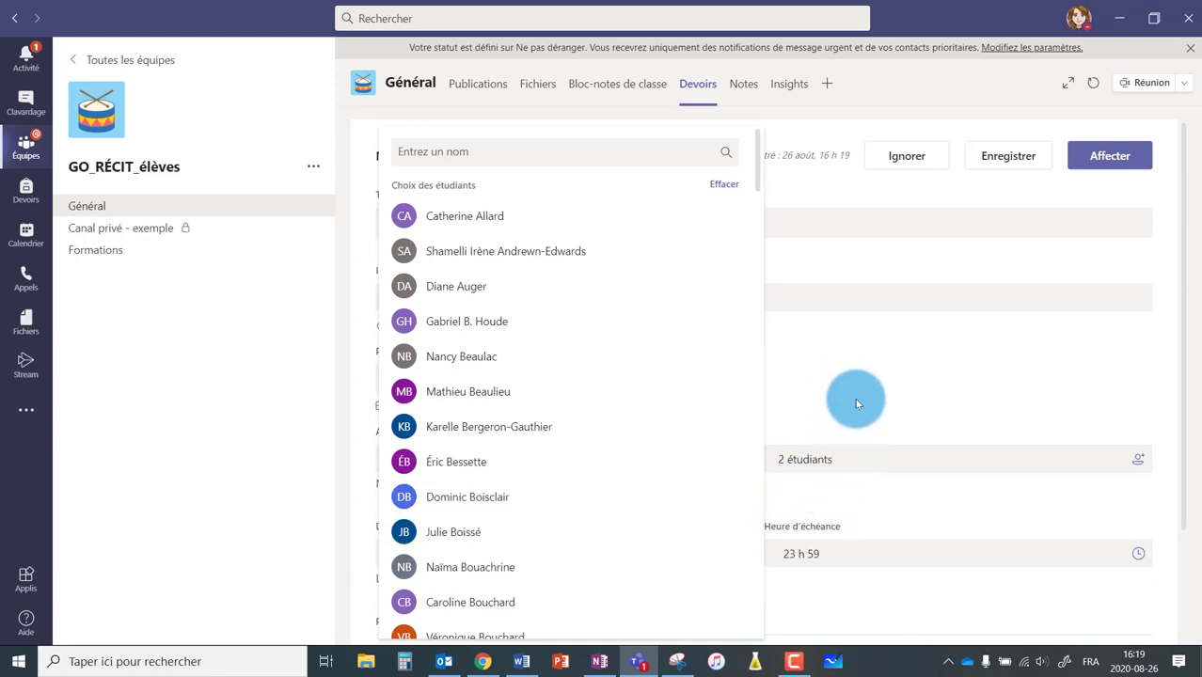
key("Escape")
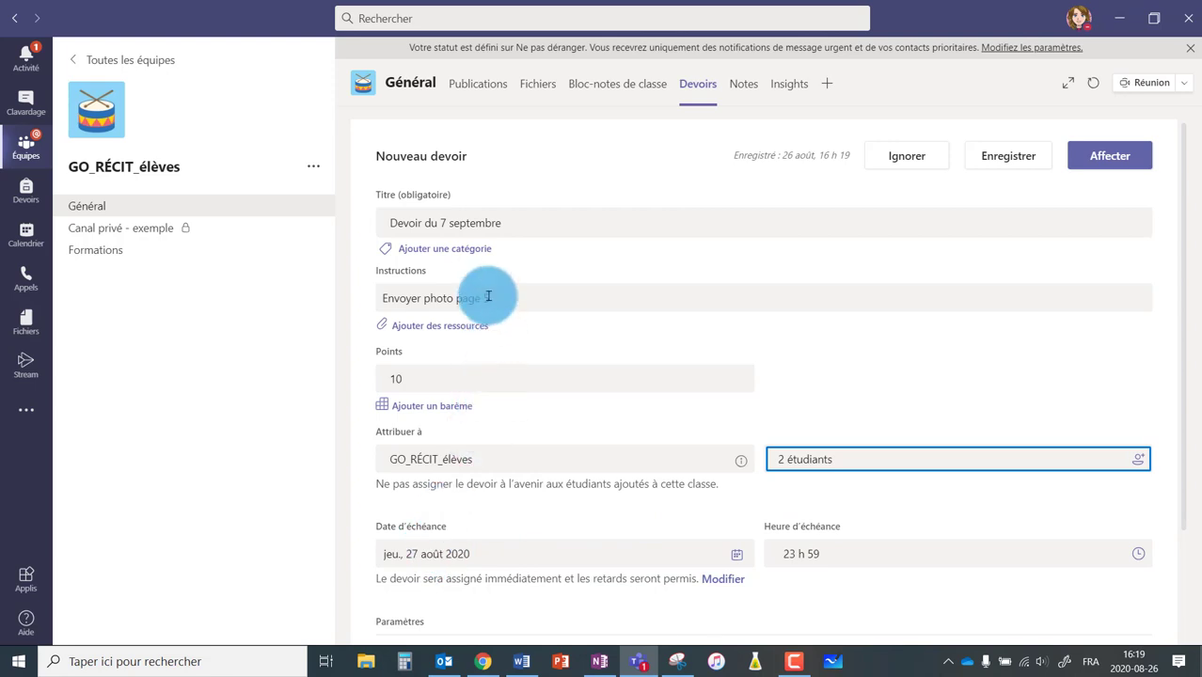
Set the assignment's due date to 7 September 2020 and its due time to 16 h 00
left_click(436, 562)
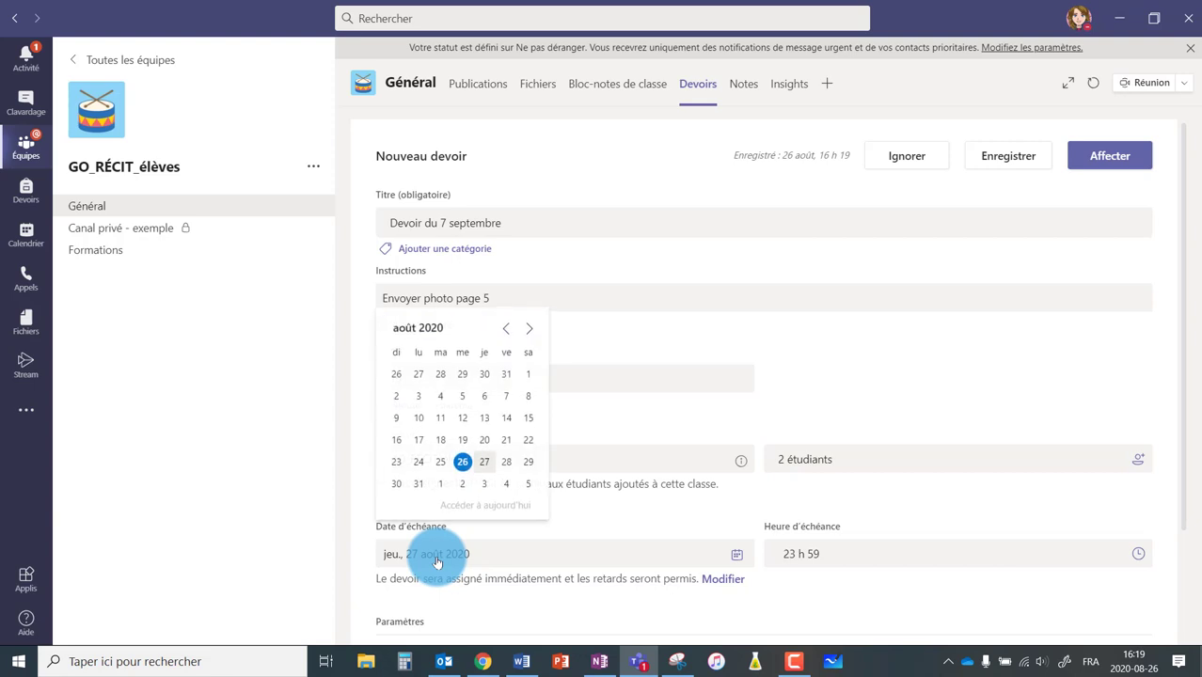
left_click(529, 327)
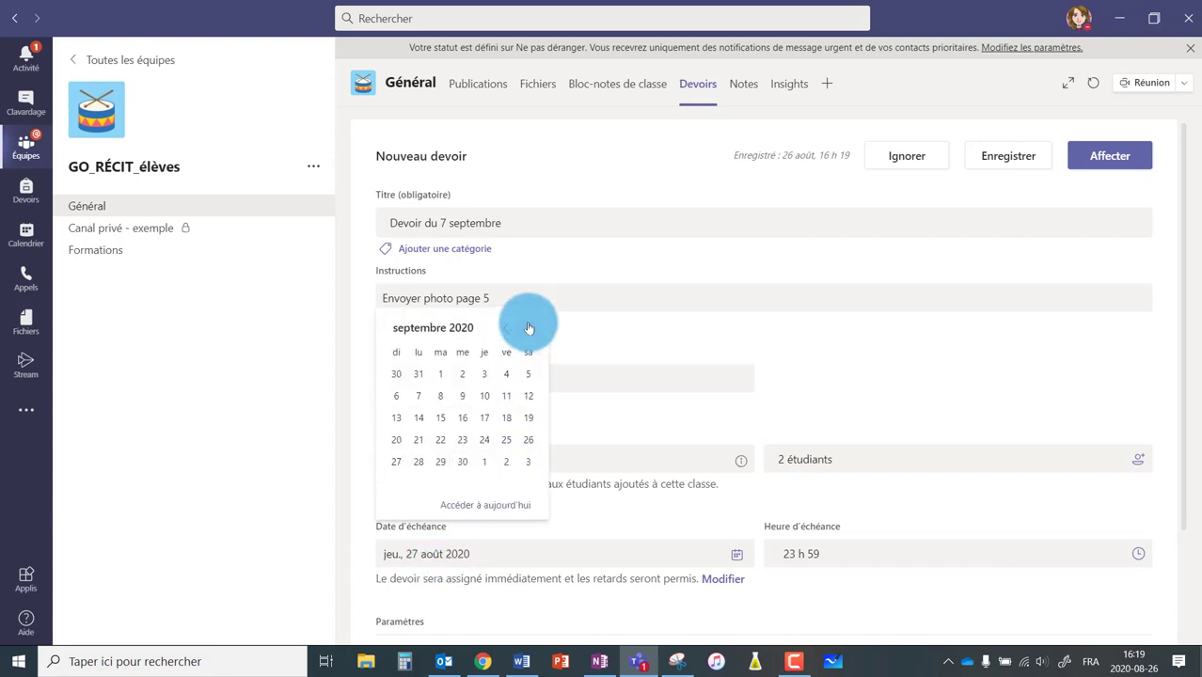
left_click(418, 396)
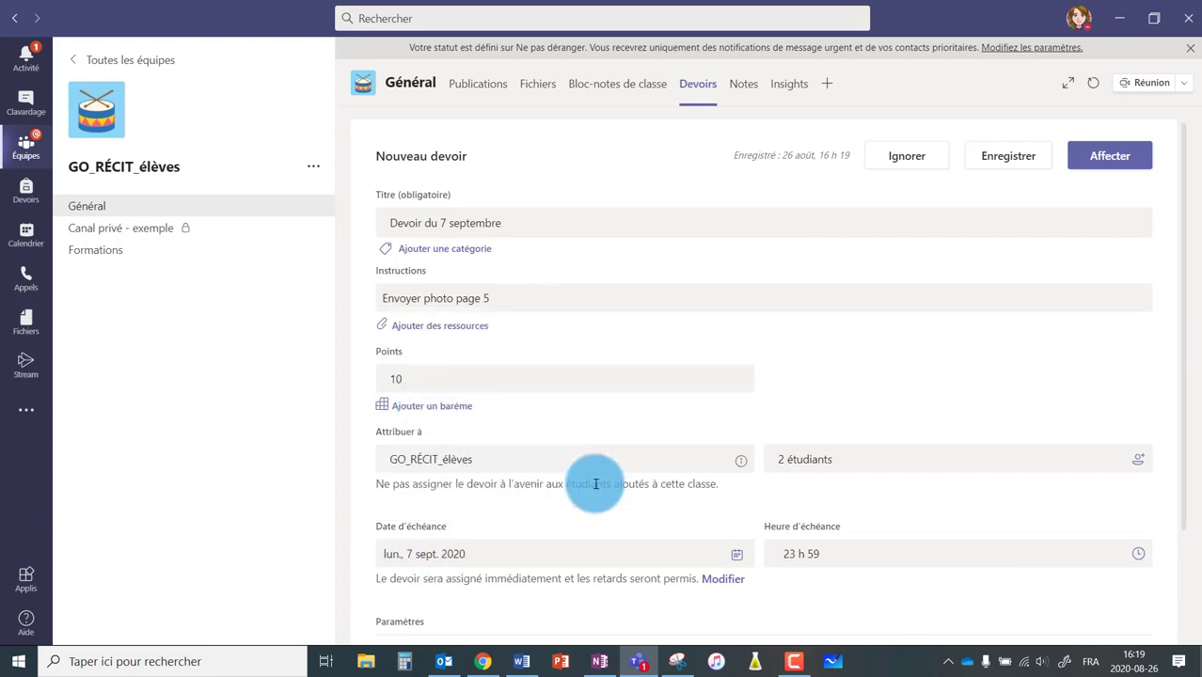
left_click(802, 553)
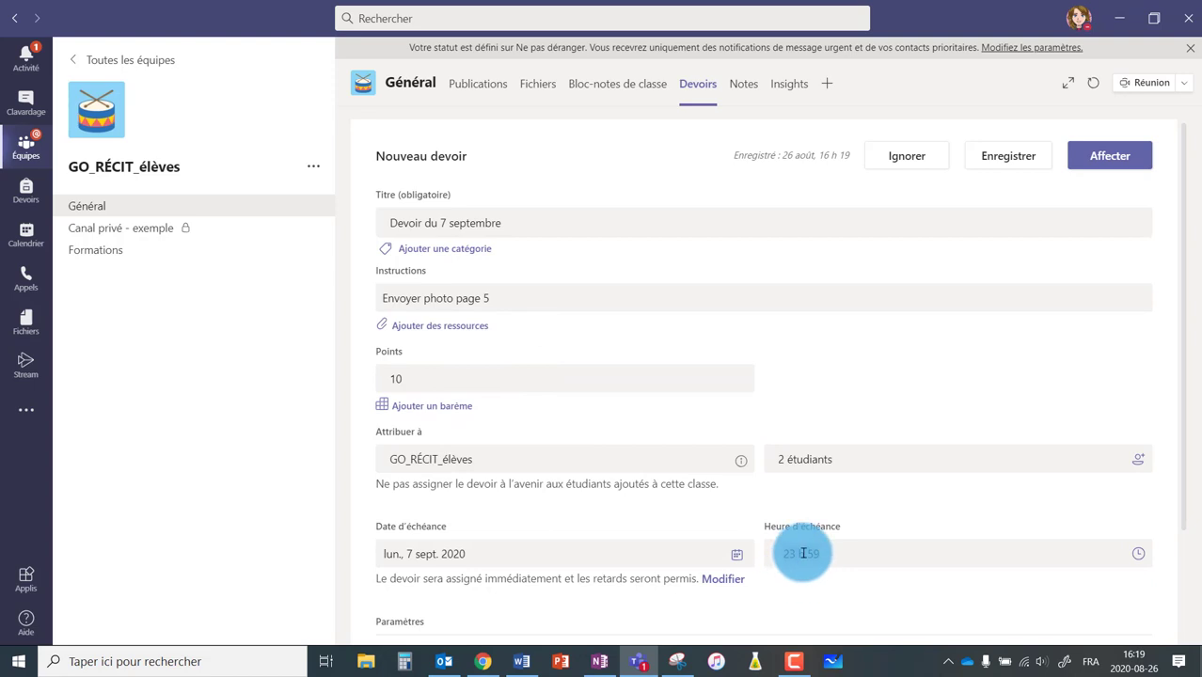
left_click(1138, 557)
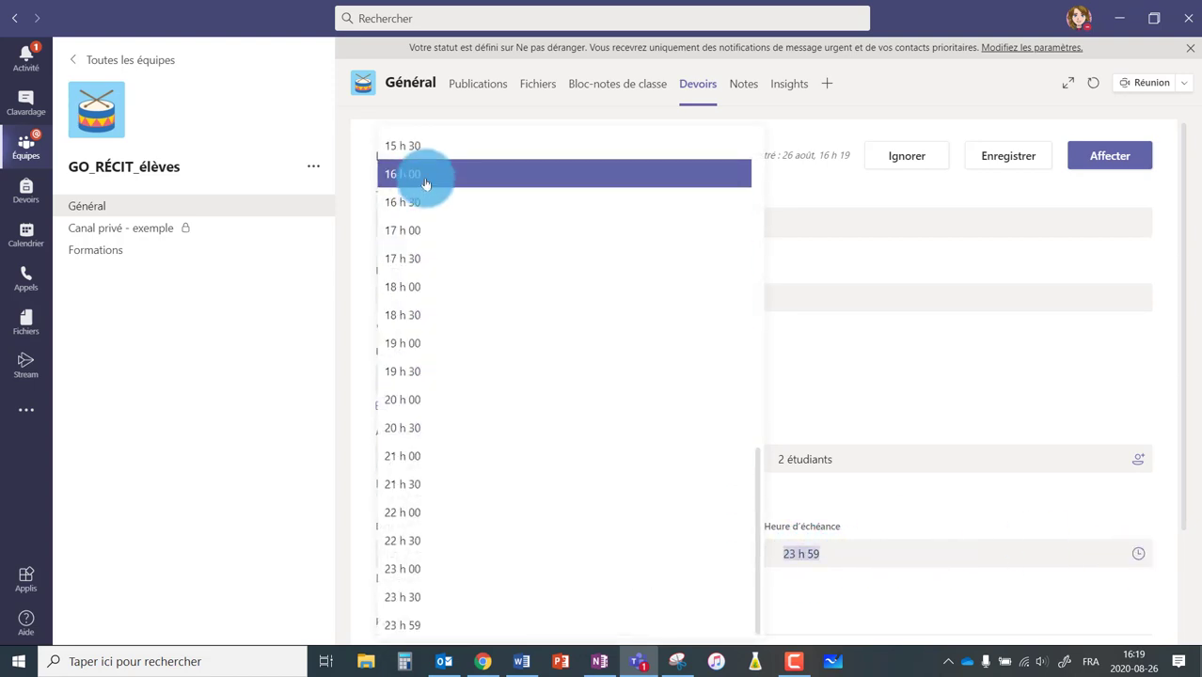
left_click(416, 180)
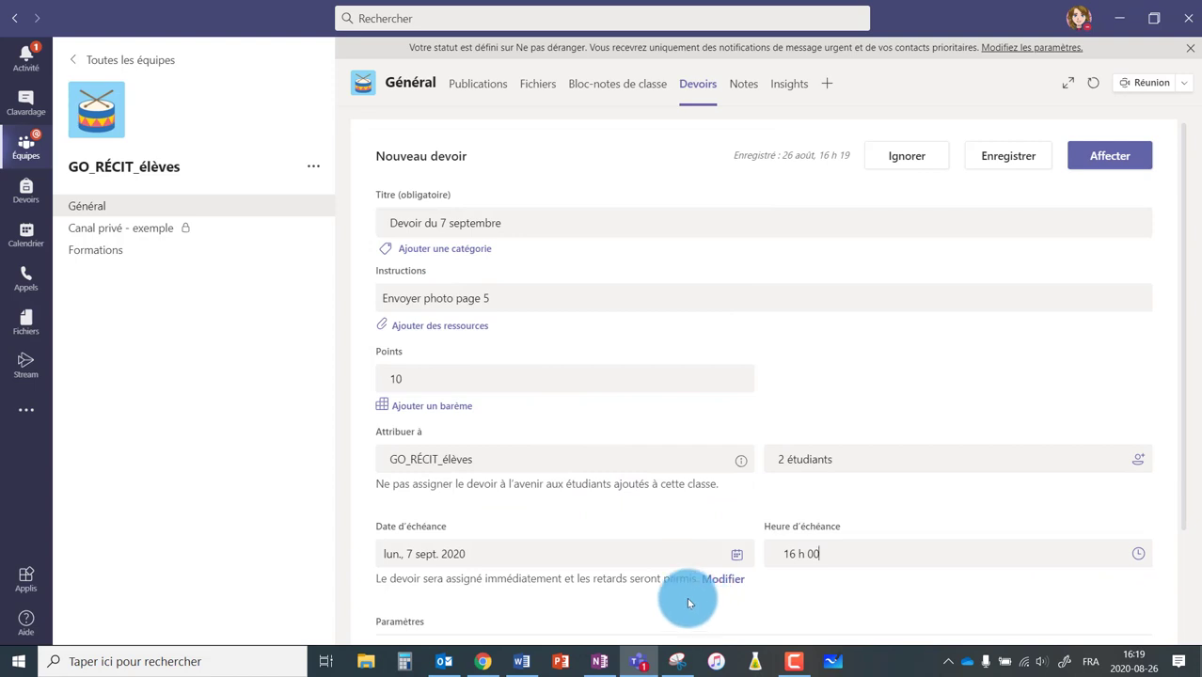
Review the assignment's scheduling, due date and closing date options in the deadline settings
scroll(686, 602, "down", 1)
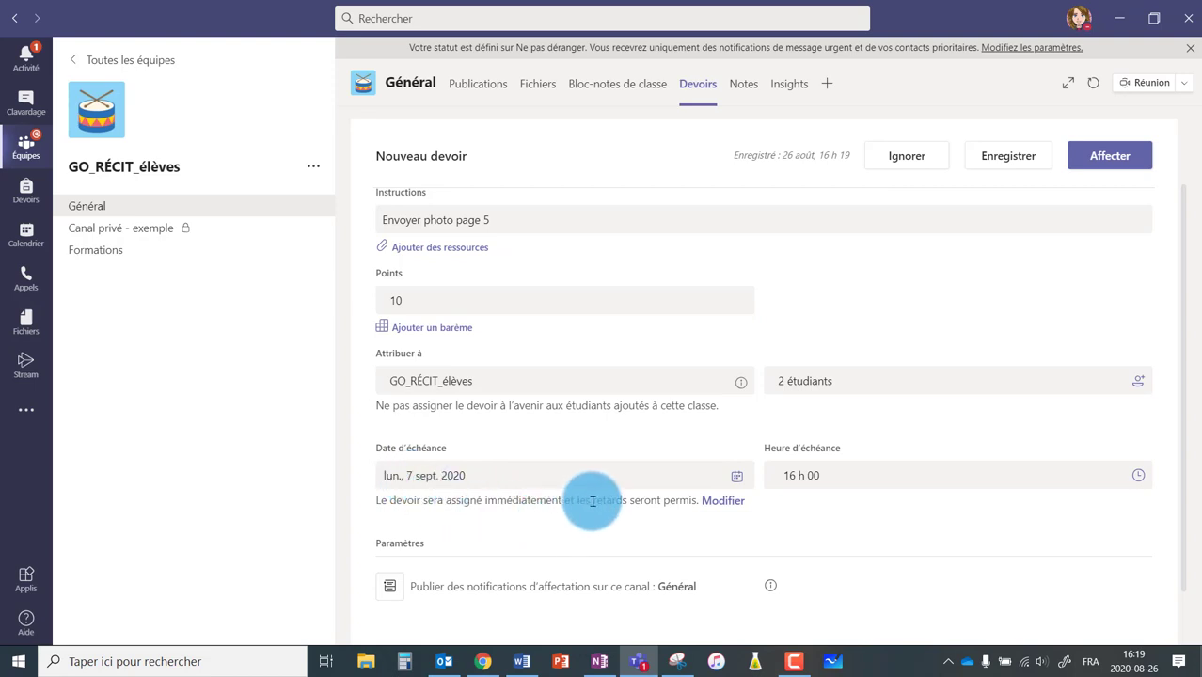
left_click(720, 501)
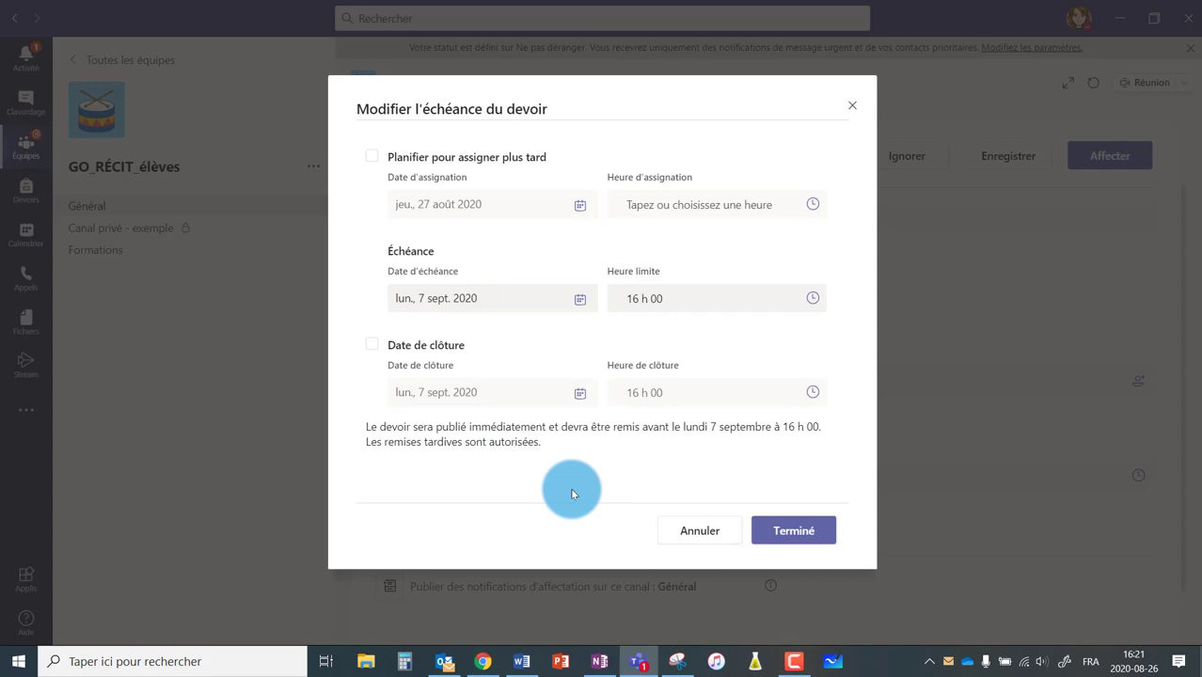
left_click(792, 532)
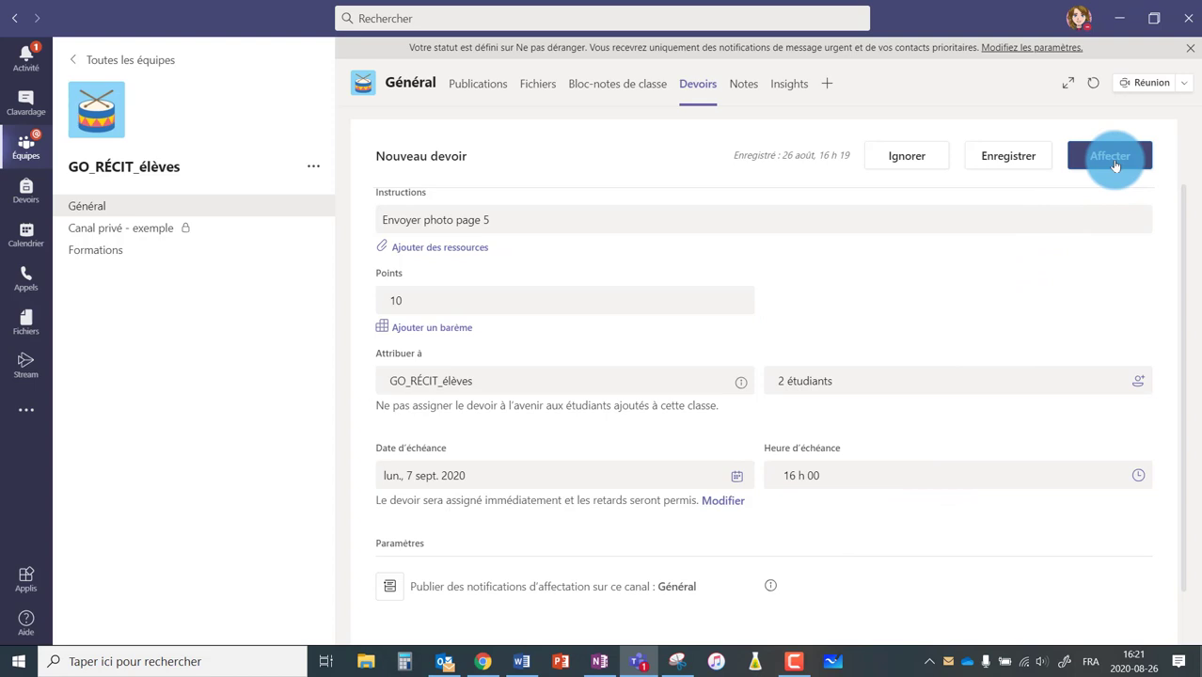
Save the new assignment and assign it to the selected students
left_click(1008, 168)
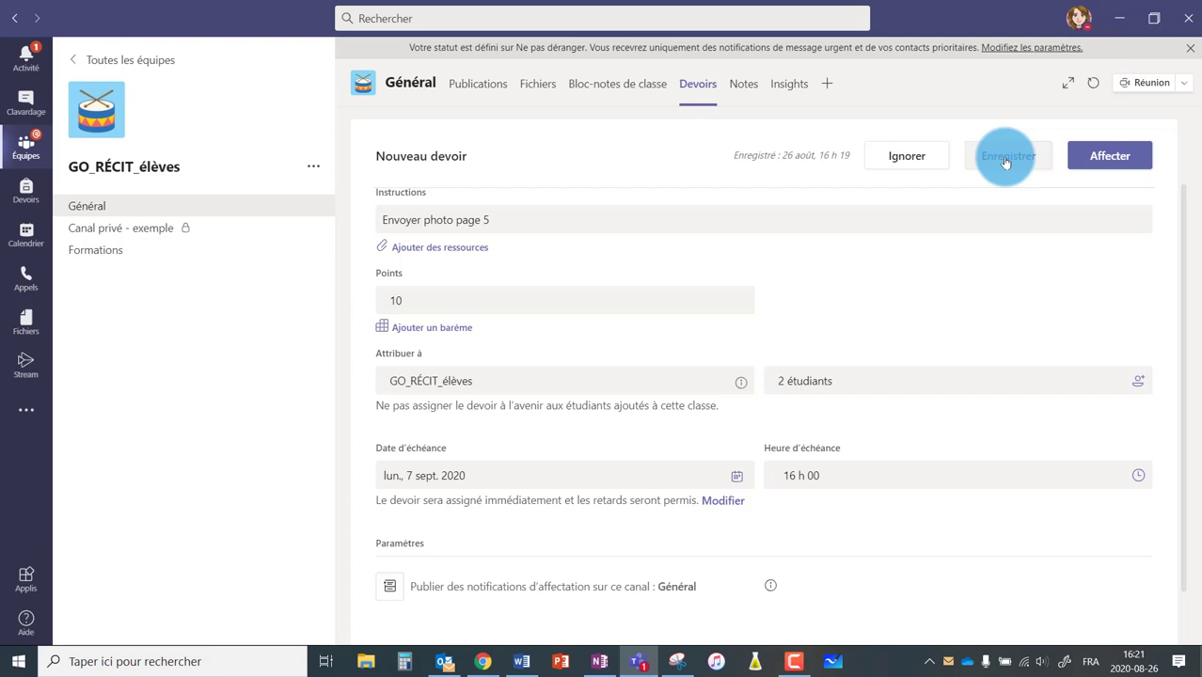
left_click(1112, 160)
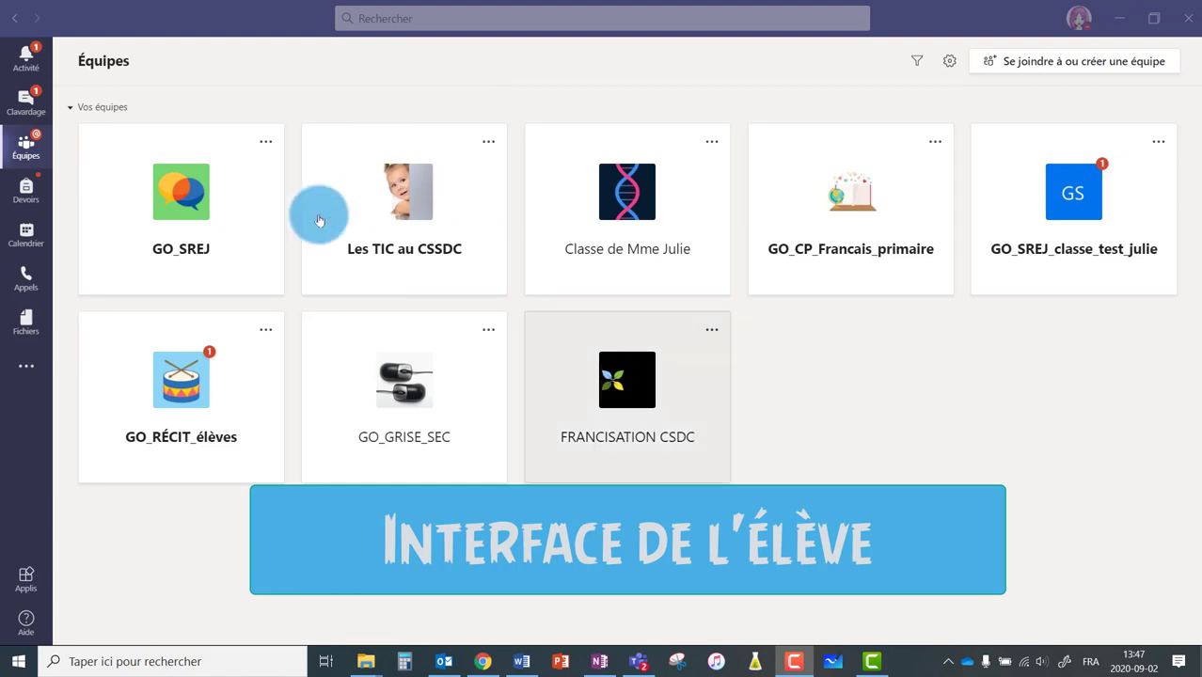
In the student account, open the assignments list of the class team with the DNA picture
left_click(19, 154)
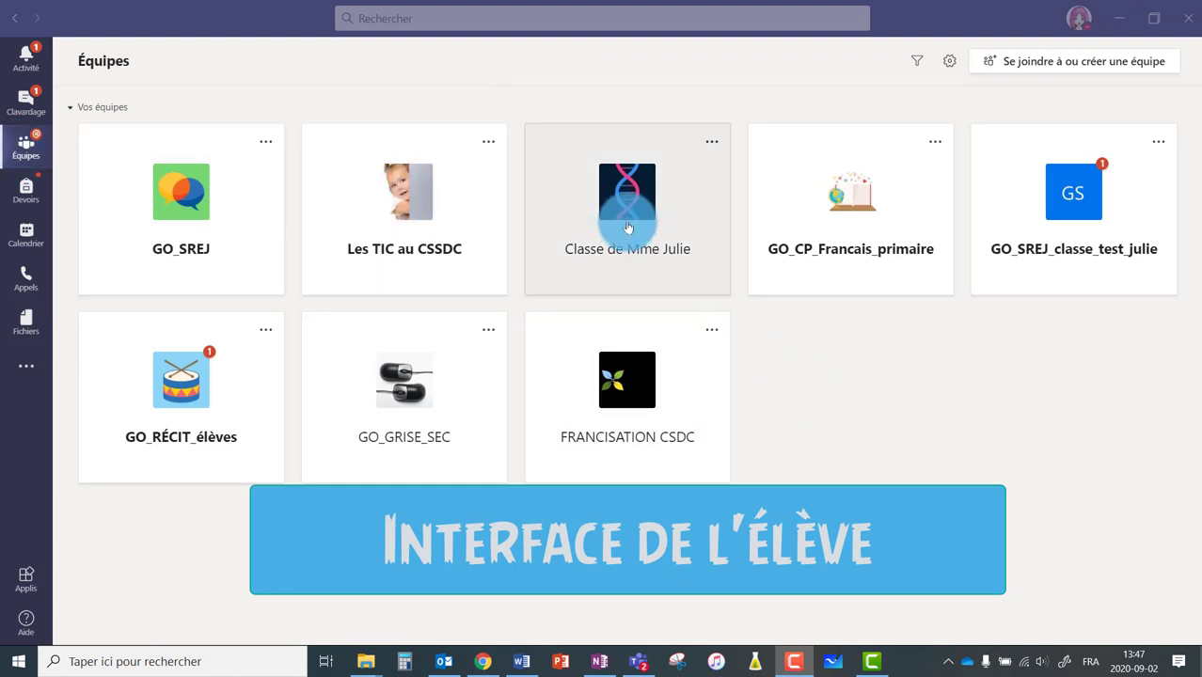
left_click(628, 228)
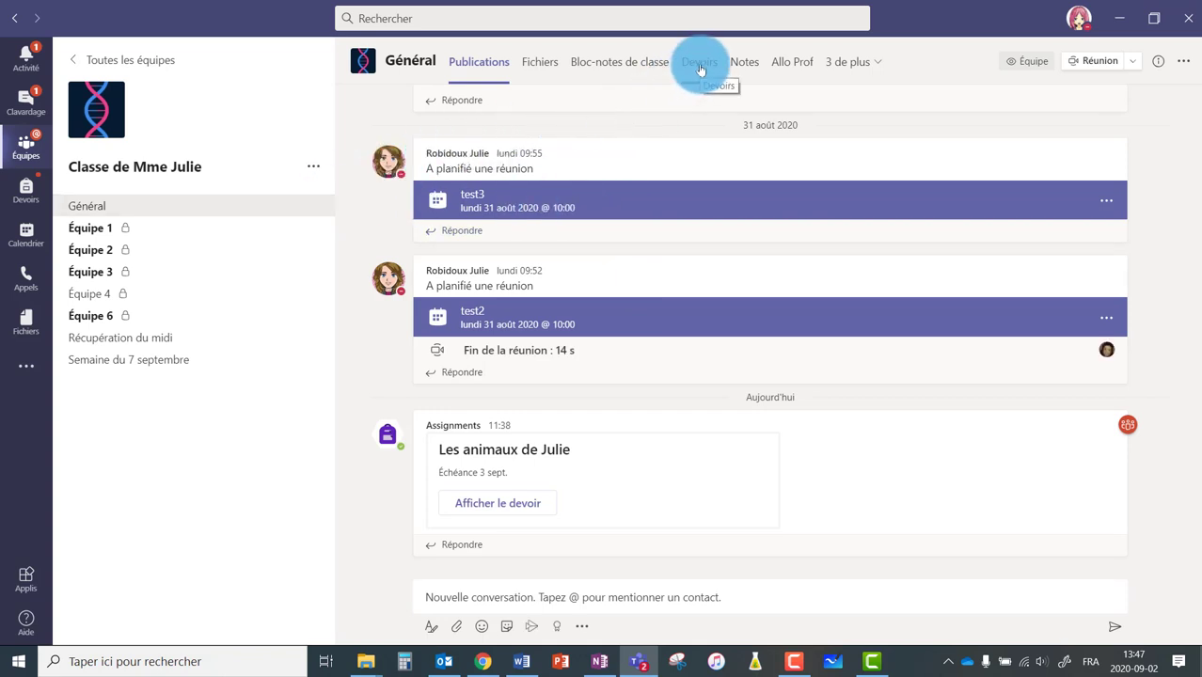
left_click(700, 66)
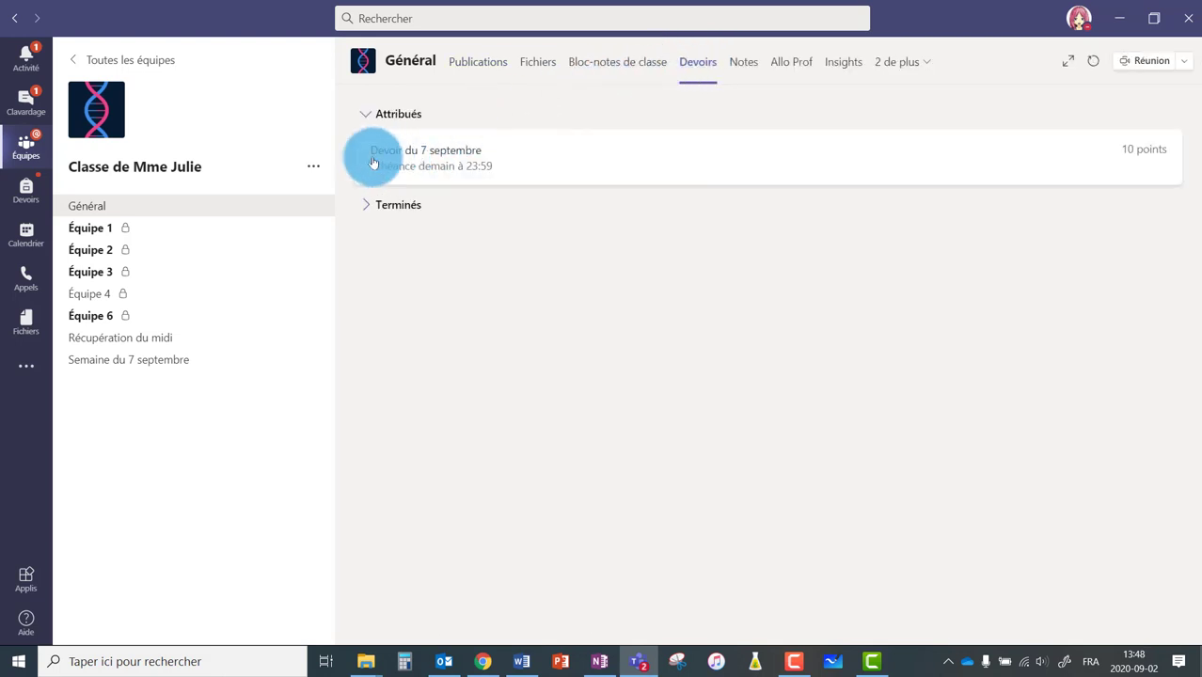
Open the assignment "Devoir du 7 septembre" and look through the OneDrive and new file options for adding work
left_click(447, 158)
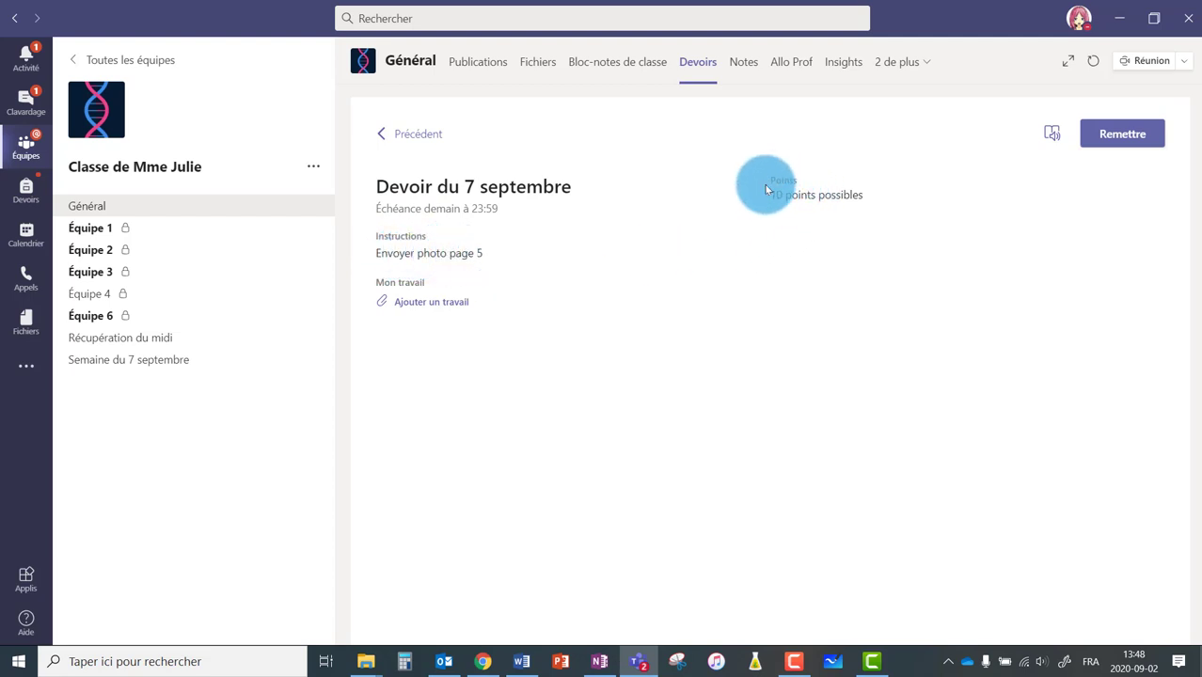
left_click(415, 303)
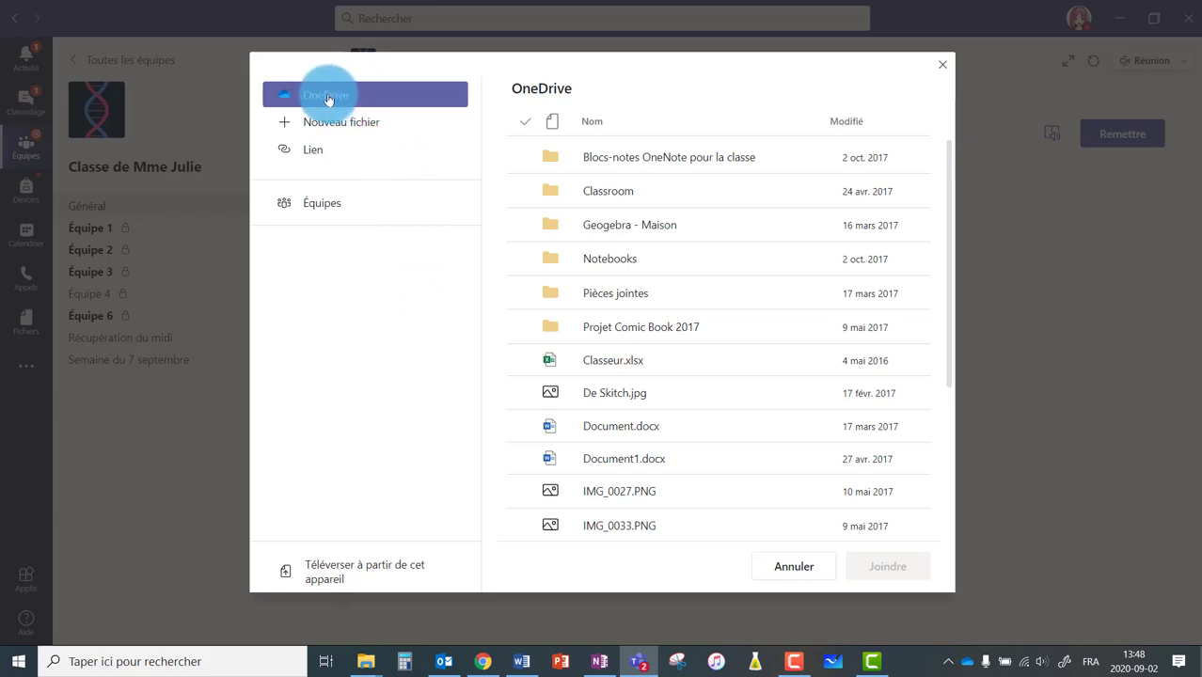
left_click(550, 369)
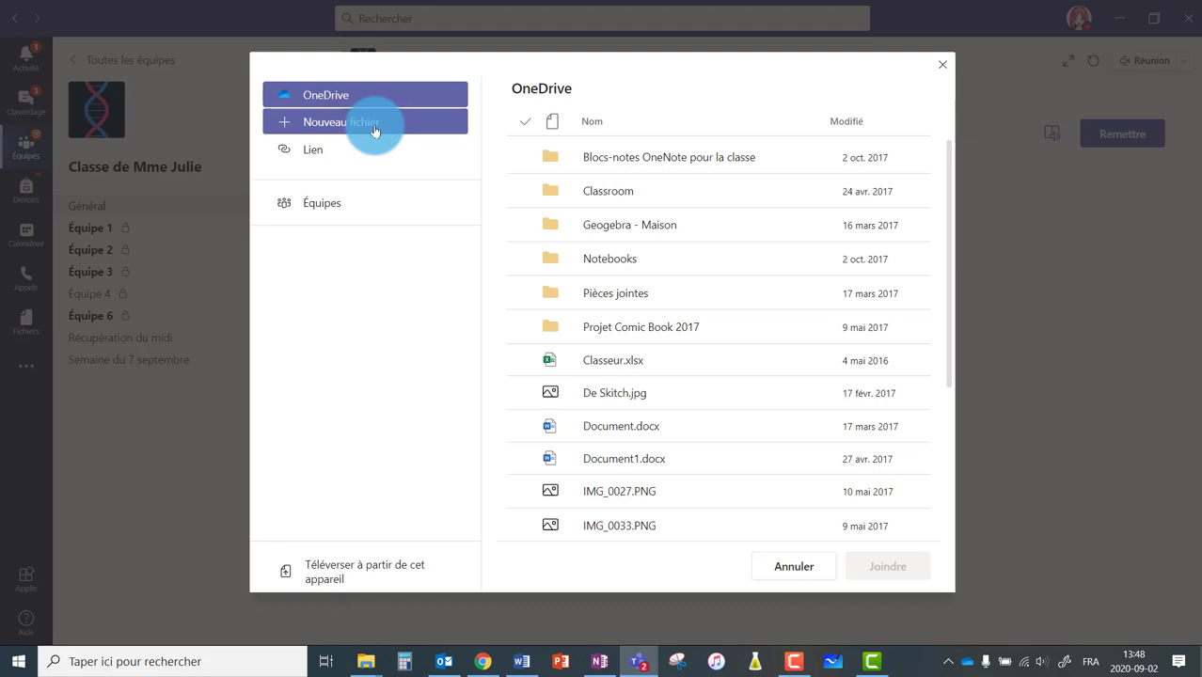
left_click(339, 130)
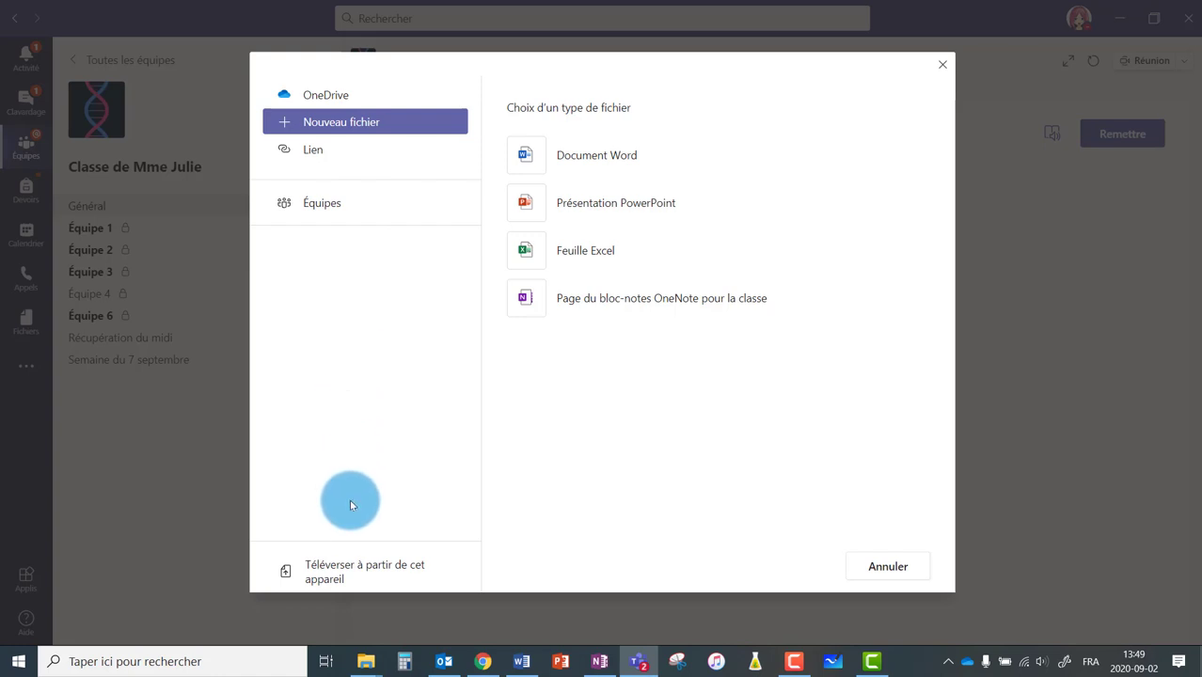
Upload the image cavabienaller.png from the device's Bureau folder and attach it to the assignment as the student's work
left_click(356, 569)
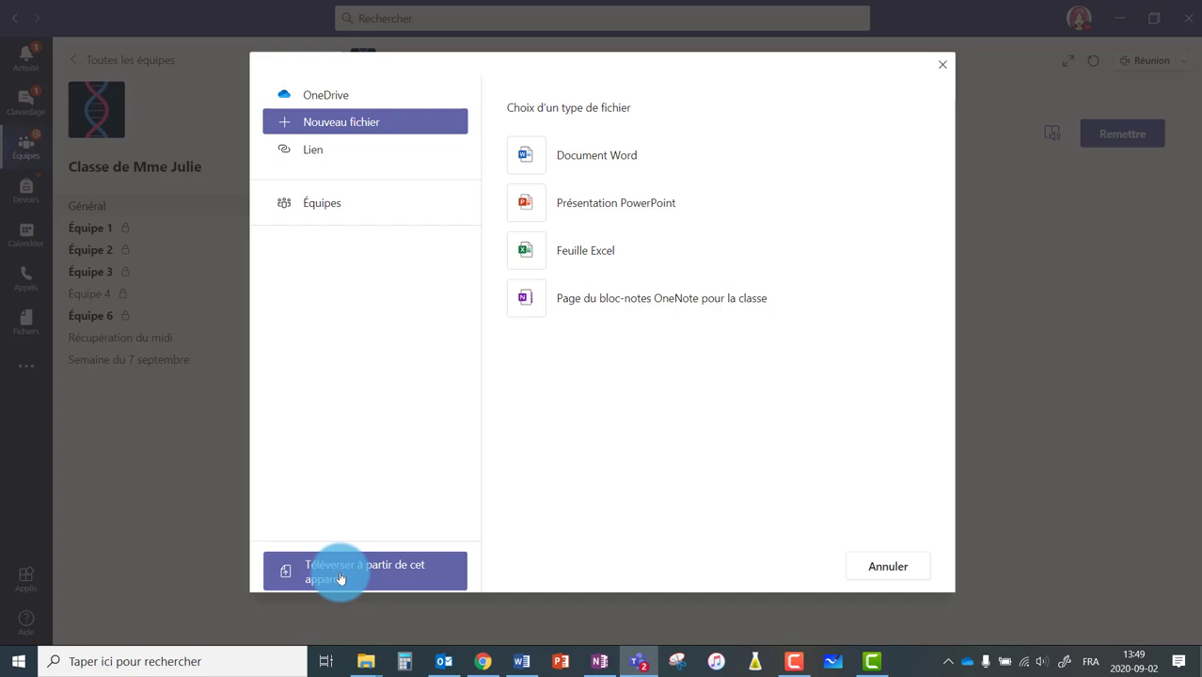
left_click(340, 578)
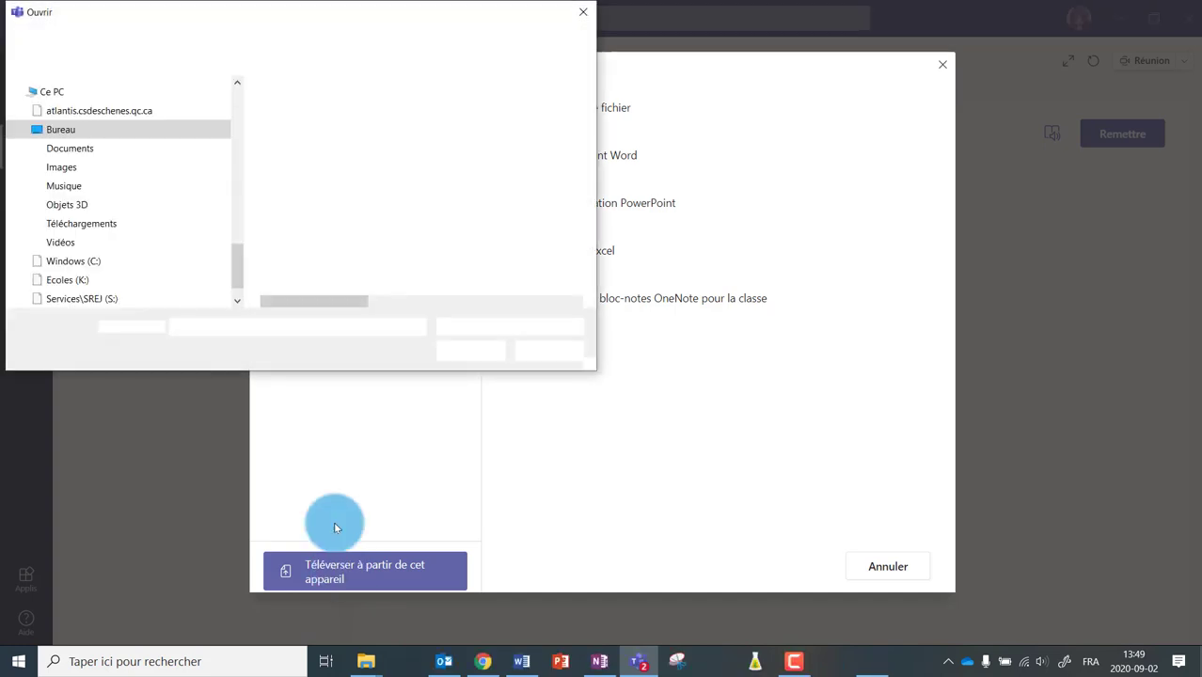
left_click(120, 132)
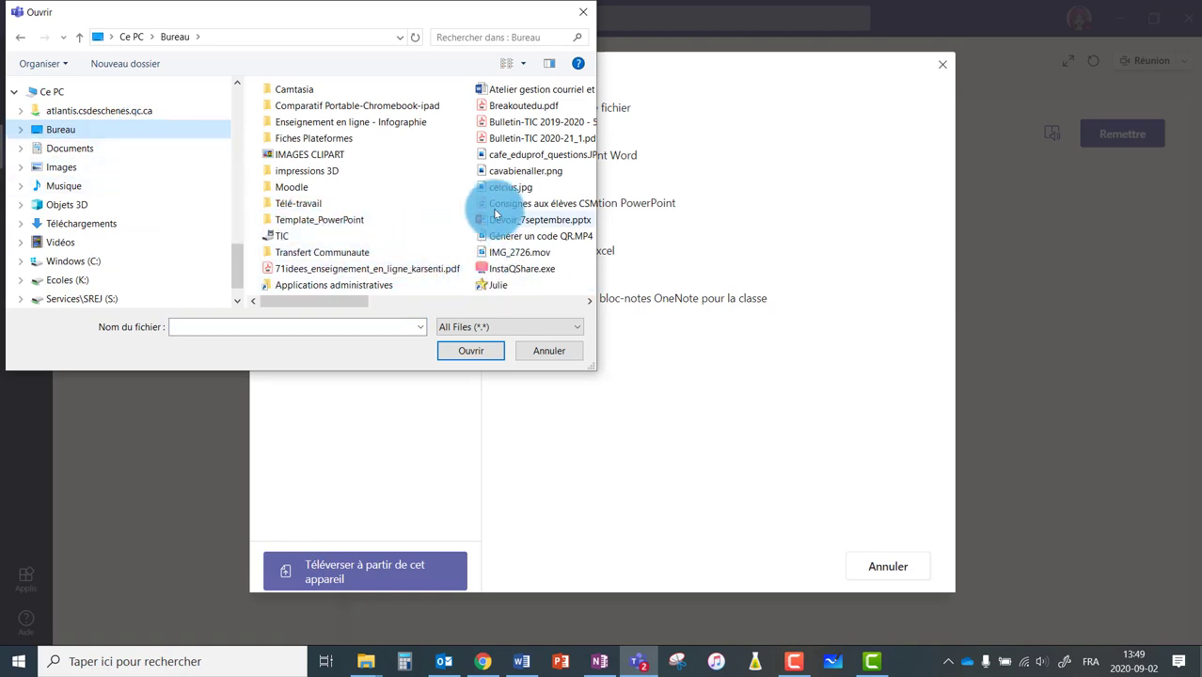
left_click(508, 173)
left_click(469, 356)
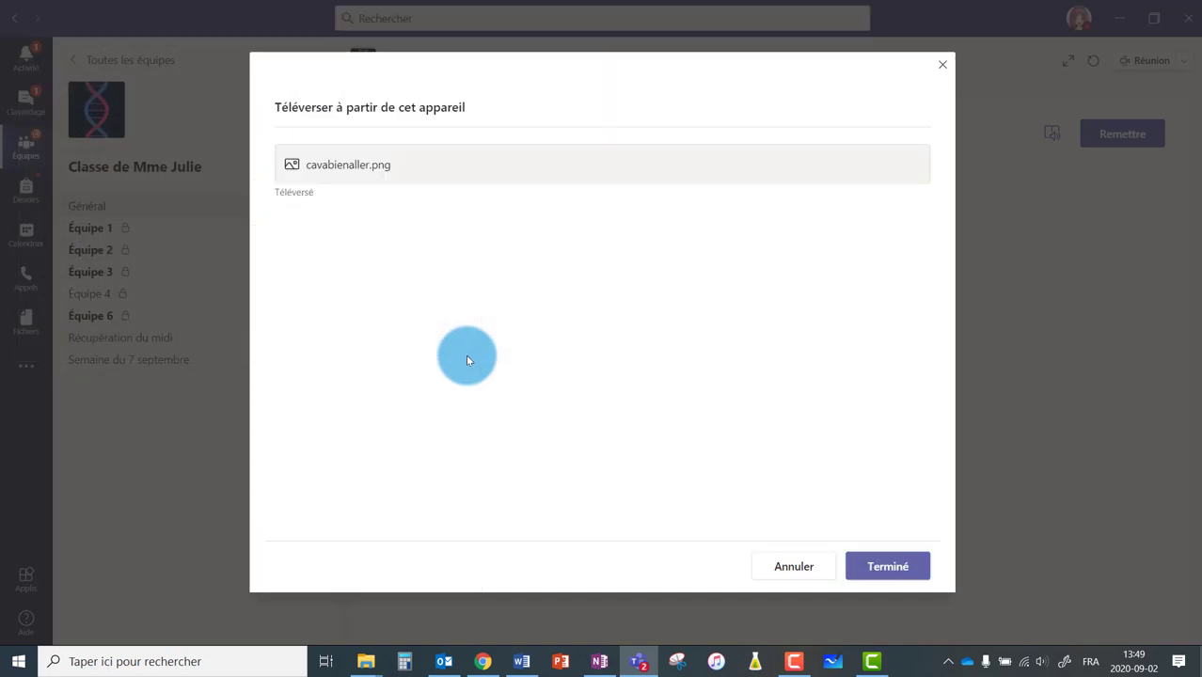
left_click(889, 569)
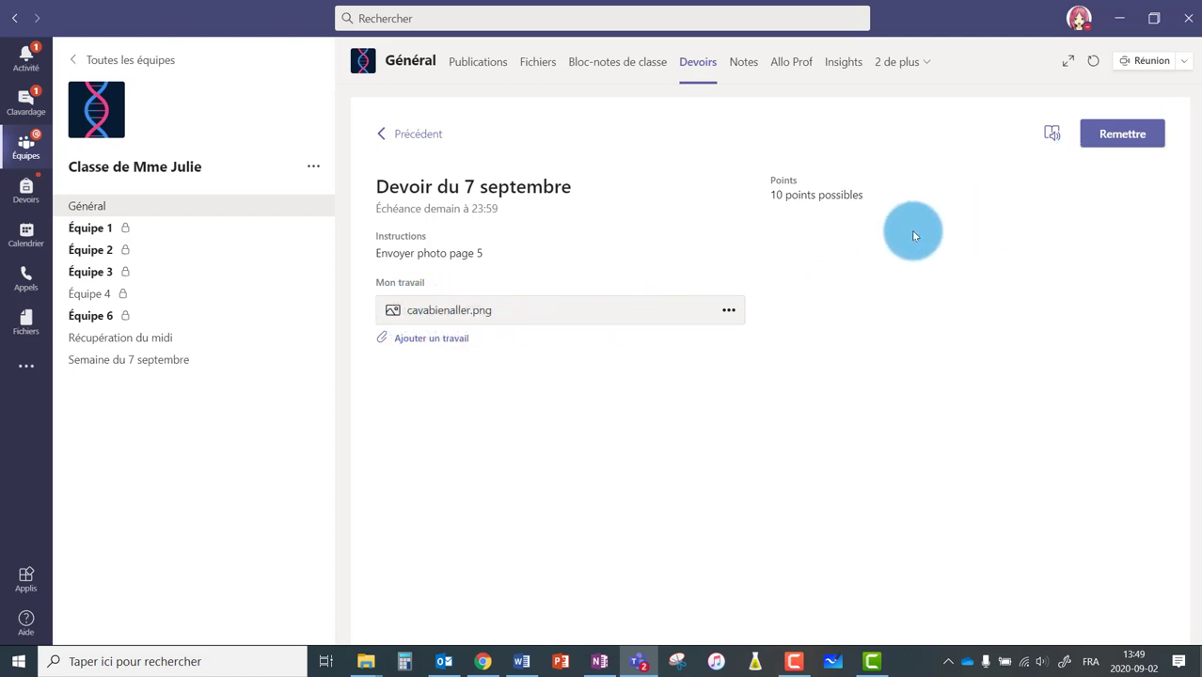
Preview the attached image cavabienaller.png, close the preview and turn in the assignment "Devoir du 7 septembre"
left_click(456, 314)
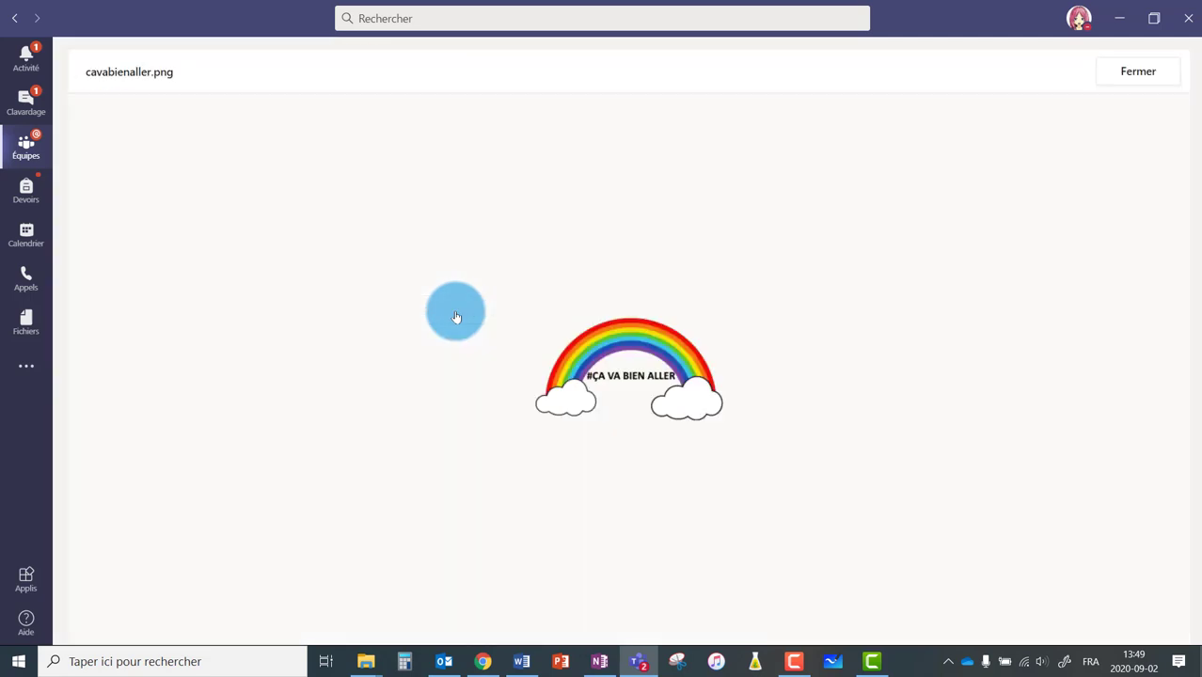
left_click(1132, 82)
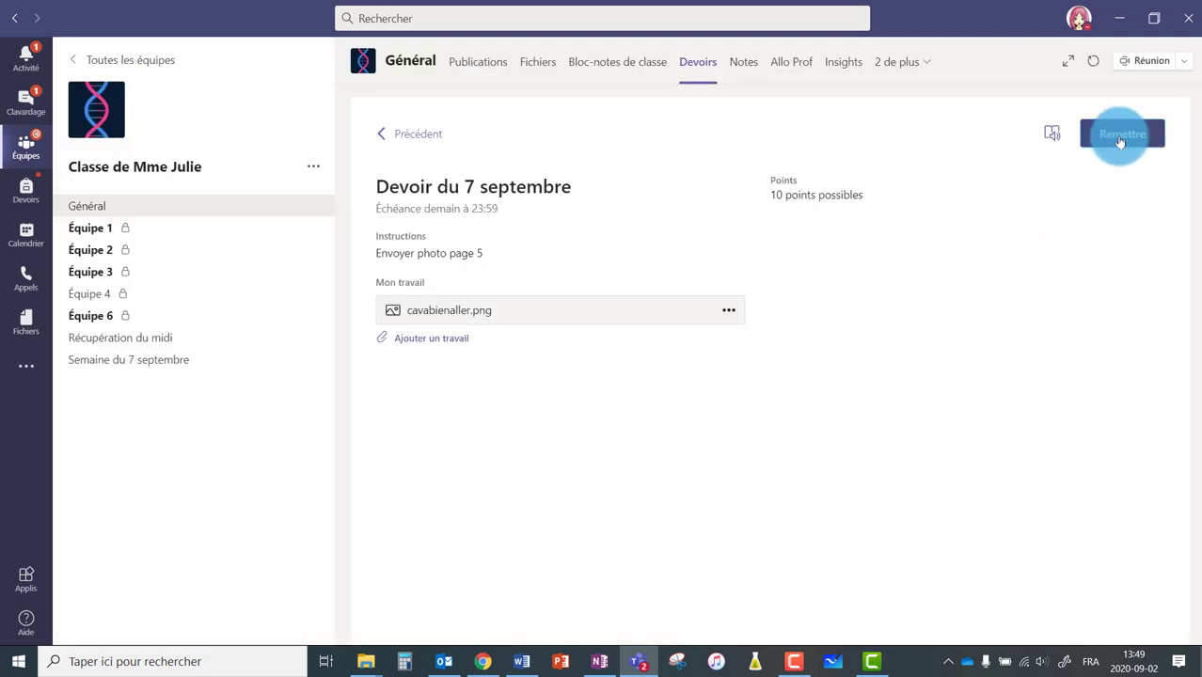
left_click(1120, 139)
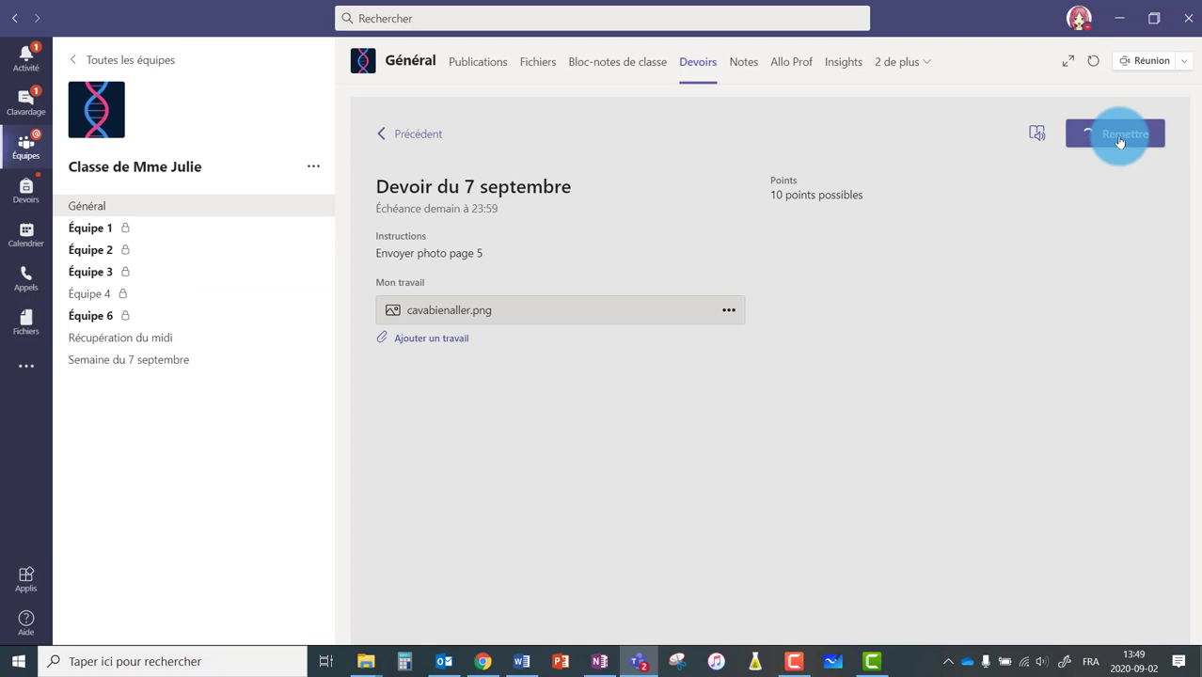